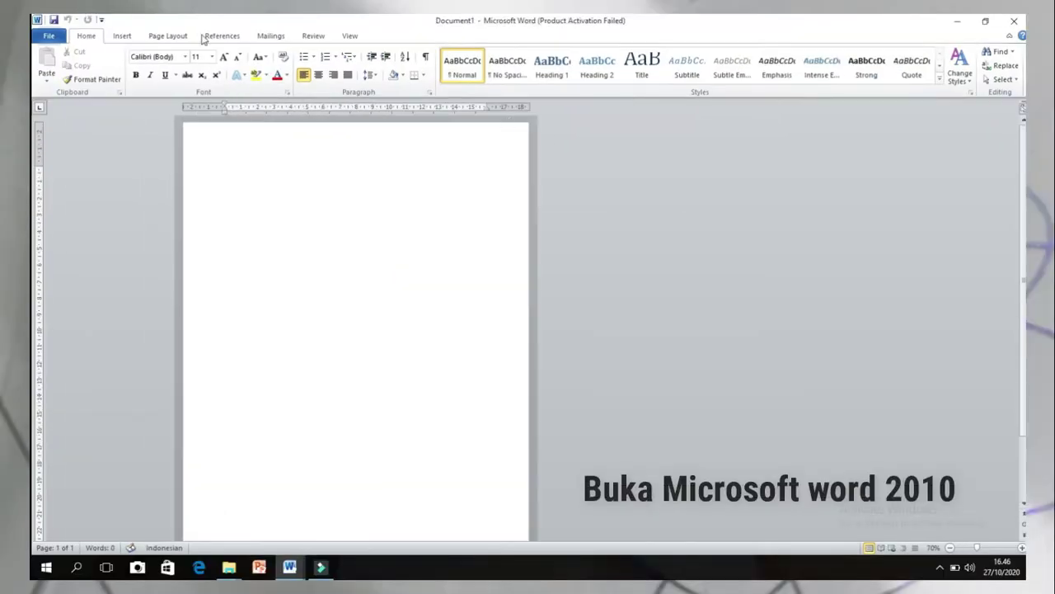
Step: Start from a blank Document1 in Word 2010 with the Insert features shown
click(122, 35)
Step: Draw a rectangle from the page's top-left corner over the upper part of the page
click(214, 65)
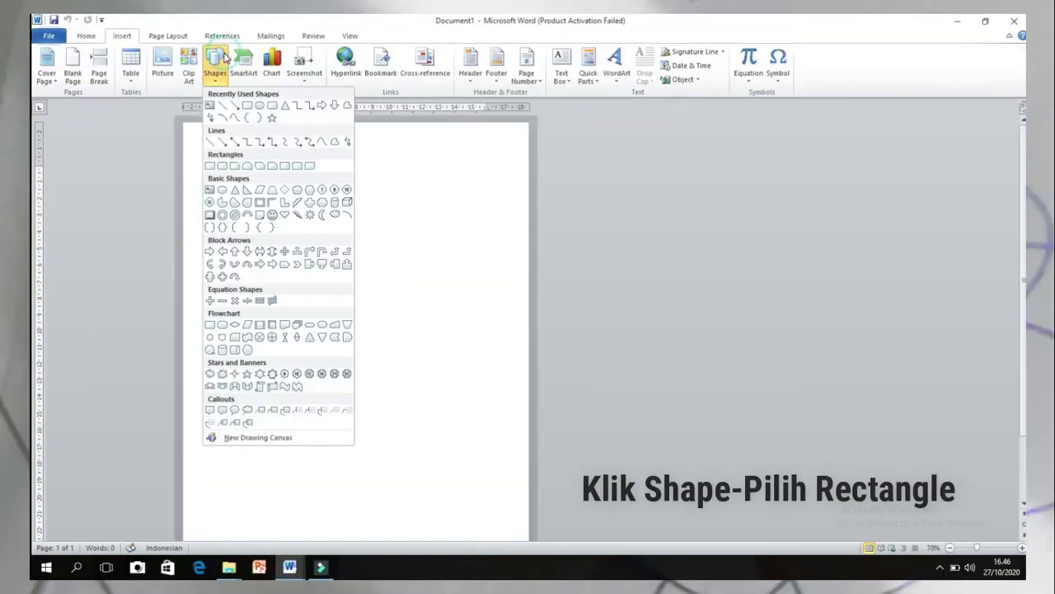
click(246, 106)
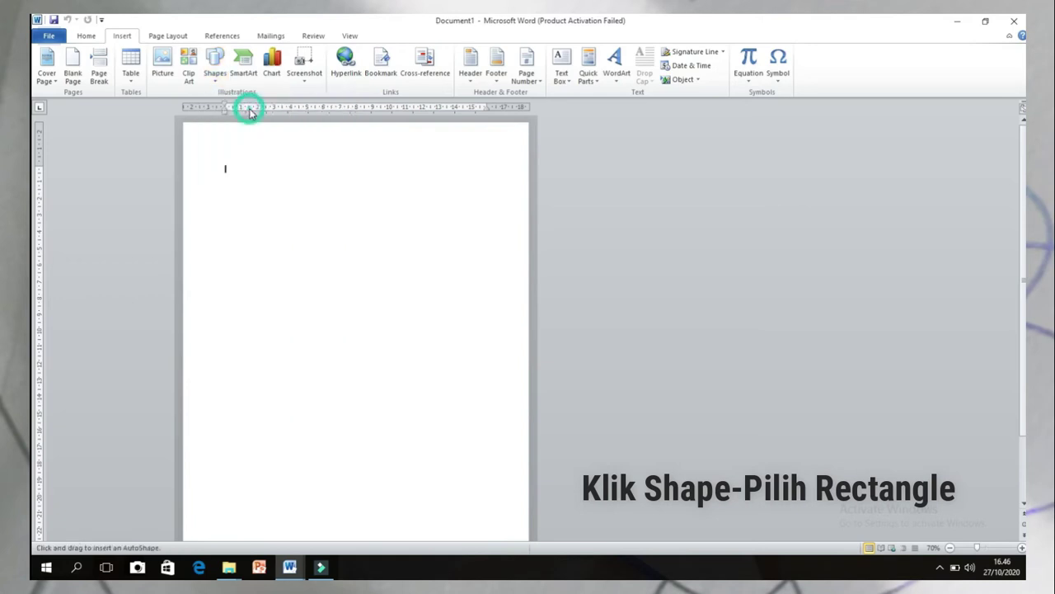
scroll(212, 317, down, 1)
scroll(212, 319, down, 1)
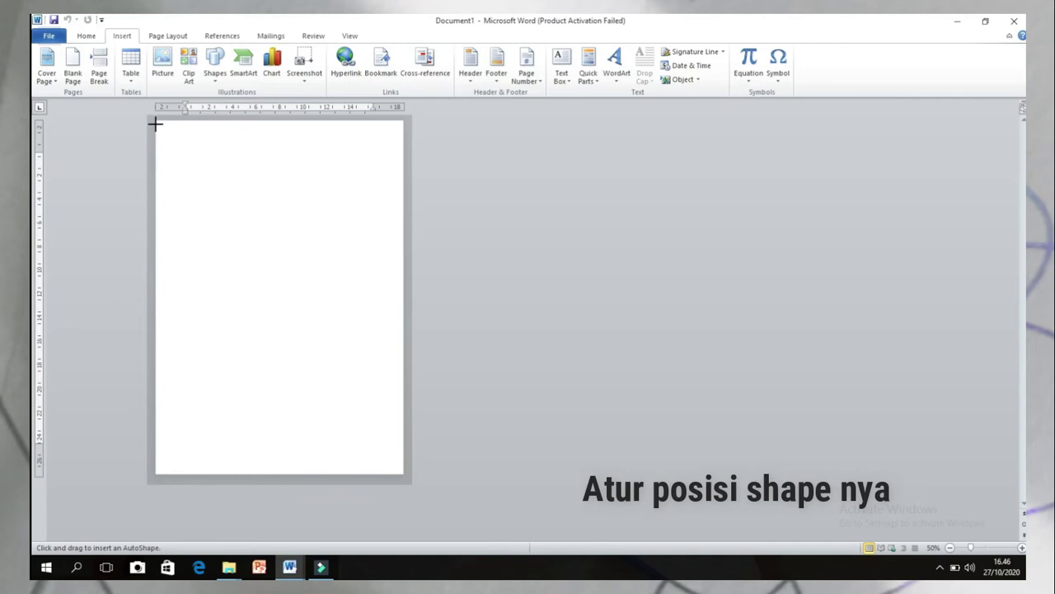
drag(156, 123, 401, 322)
drag(157, 122, 156, 123)
drag(402, 323, 404, 329)
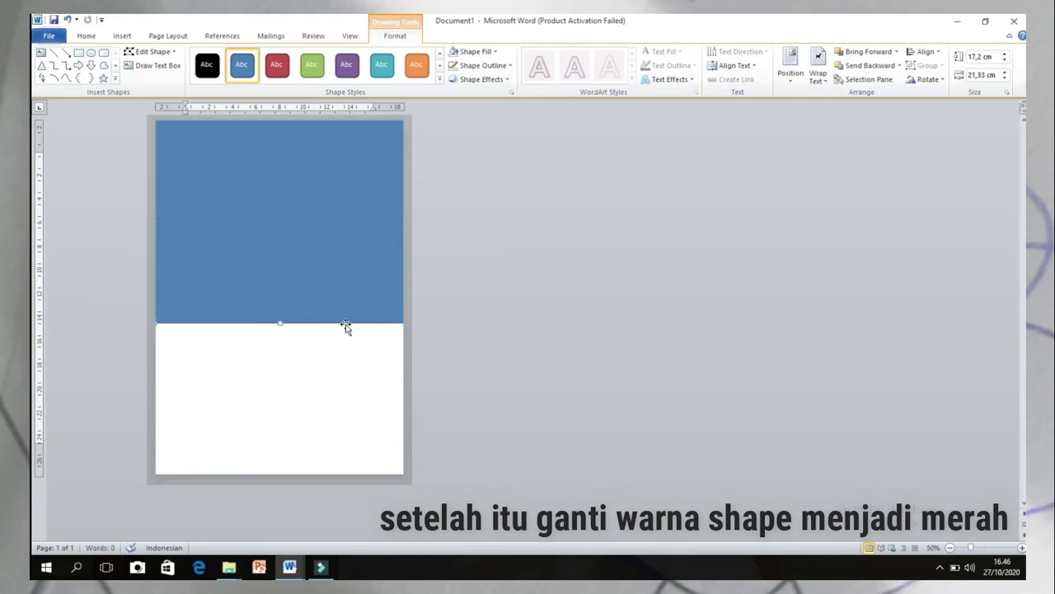
Step: Fill the rectangle red, remove its outline, and trim its height to 16,51 cm
click(475, 52)
click(463, 144)
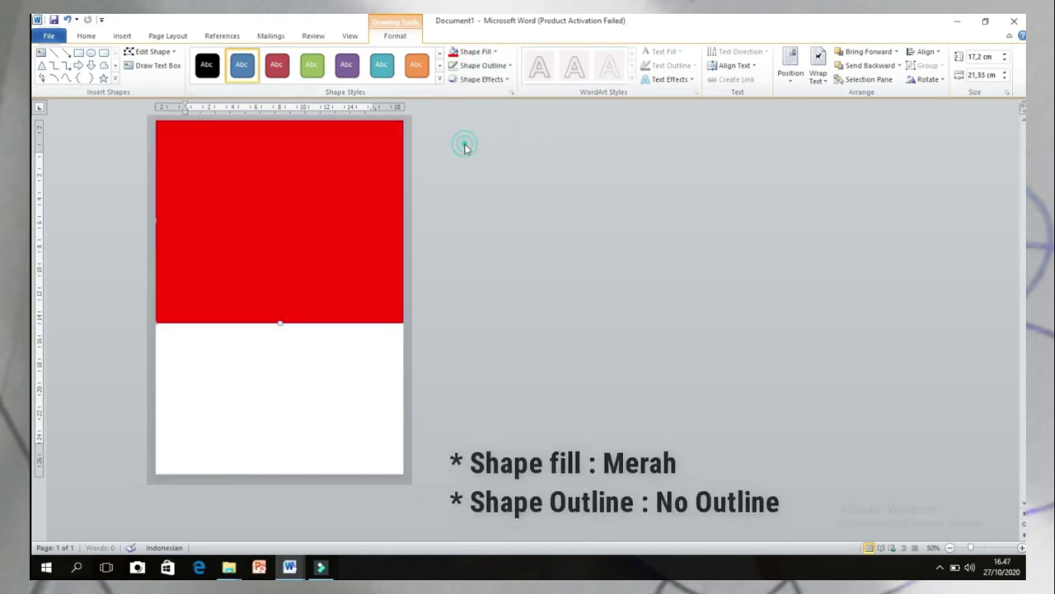
click(483, 65)
click(485, 170)
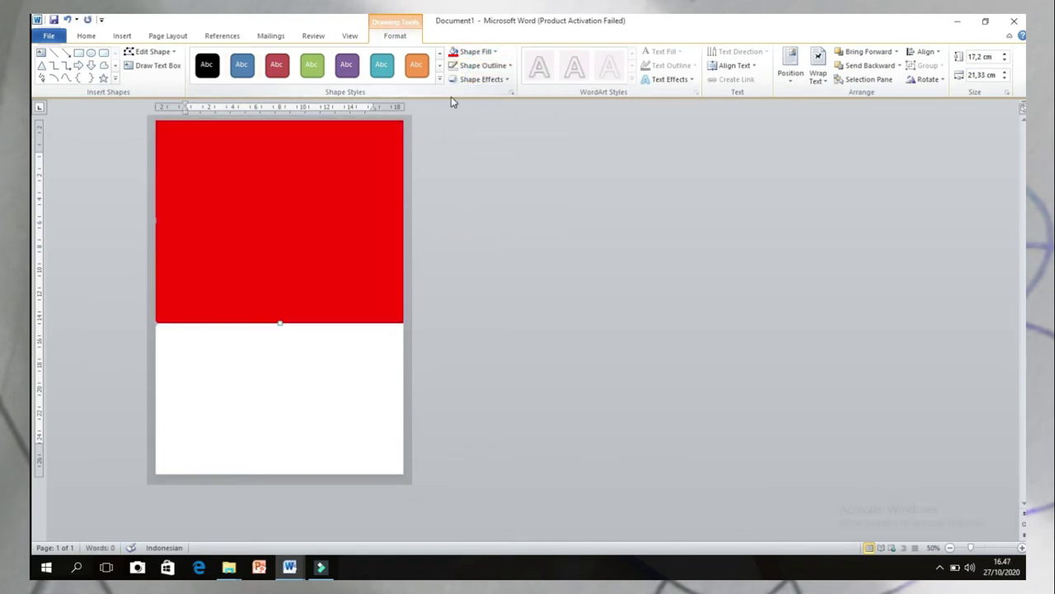
drag(281, 323, 281, 314)
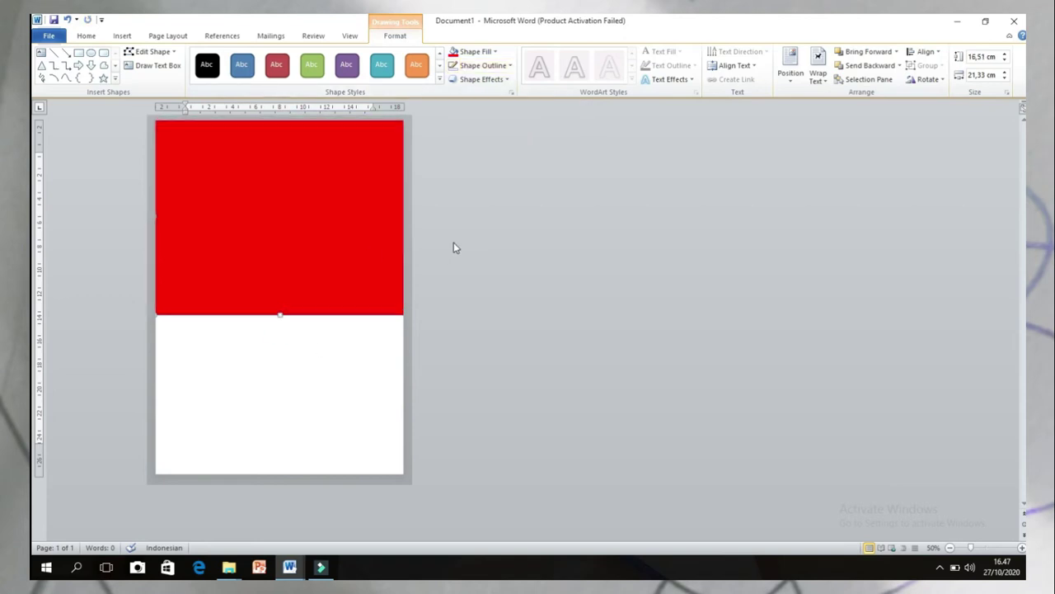
click(486, 257)
click(122, 38)
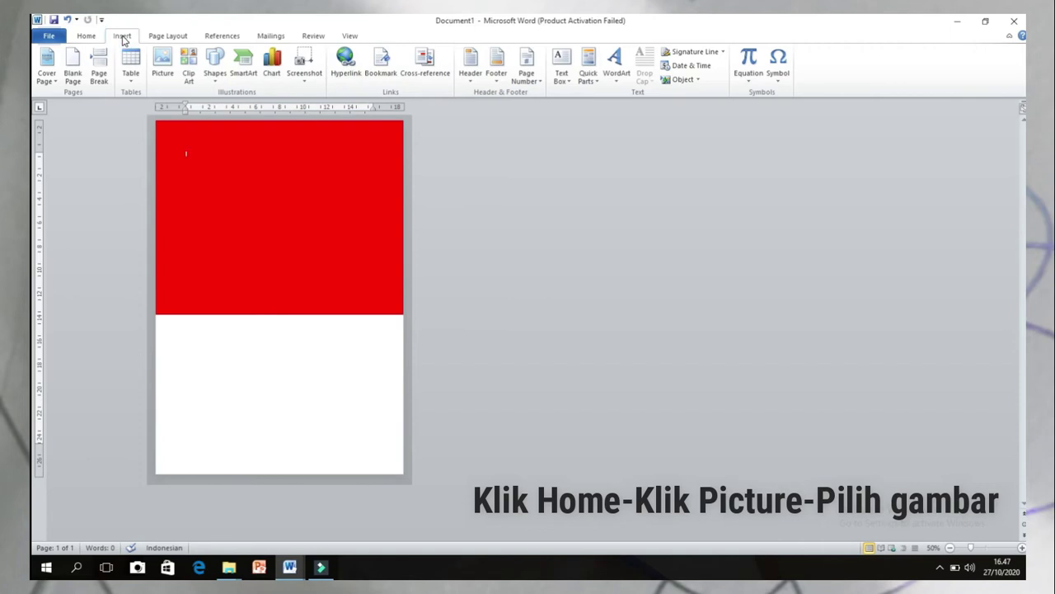
Step: Insert the Garuda emblem picture 'images (1)' from the poster sumpah pemuda folder
click(163, 64)
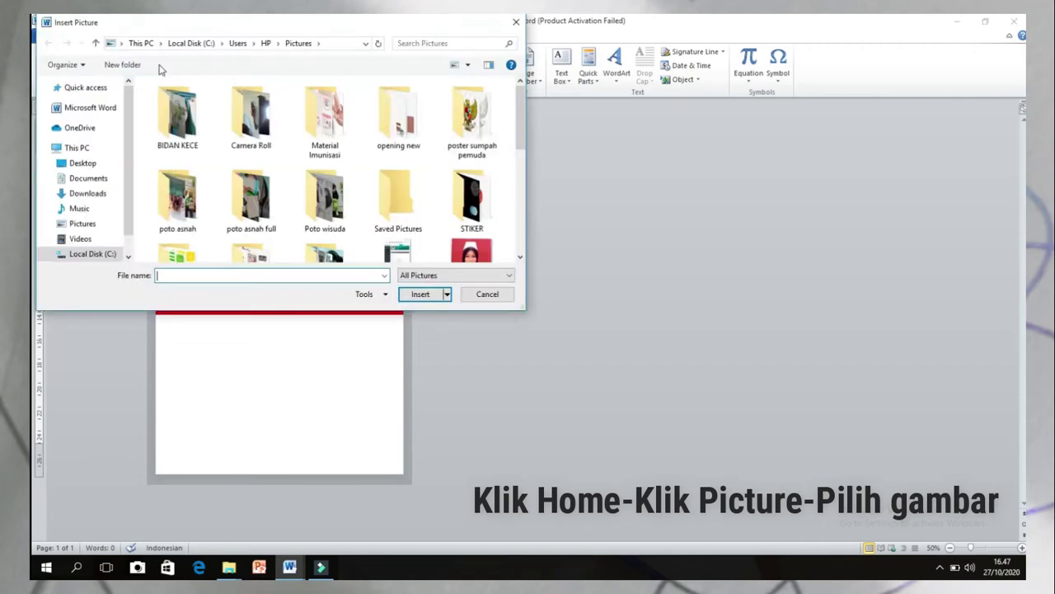
click(105, 226)
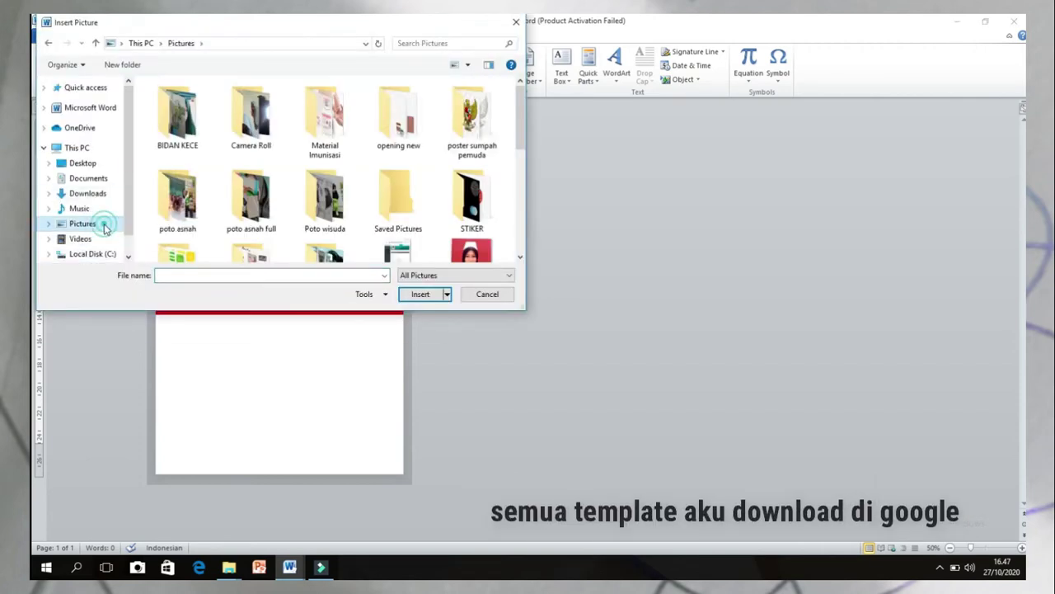
double_click(472, 120)
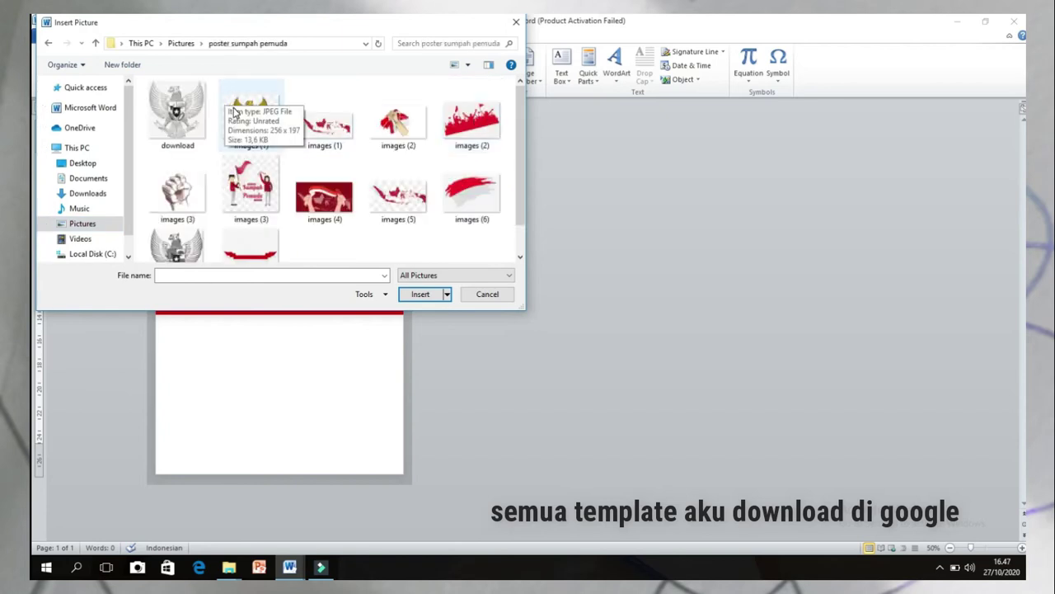
double_click(234, 111)
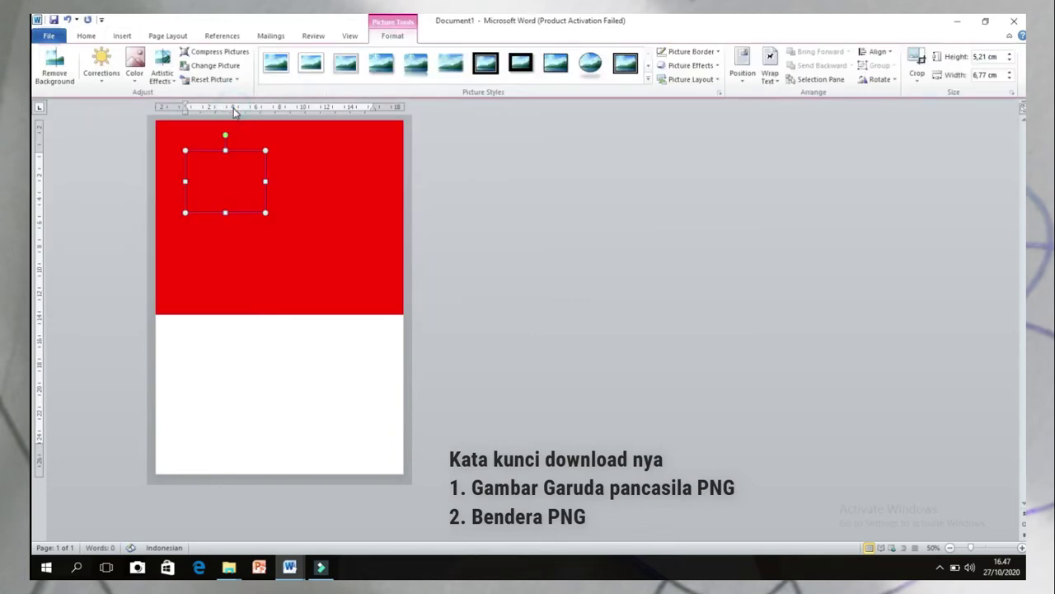
Step: Enlarge the Garuda picture to nearly page width, let it float with text wrapping, and move it lower
drag(265, 212, 294, 352)
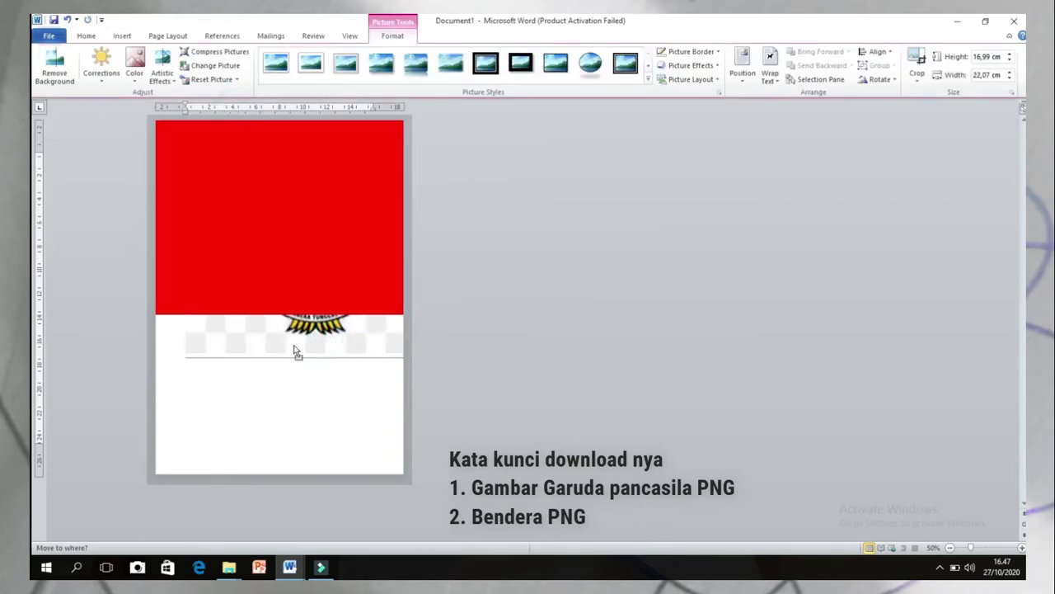
click(742, 66)
click(748, 159)
drag(282, 239, 276, 289)
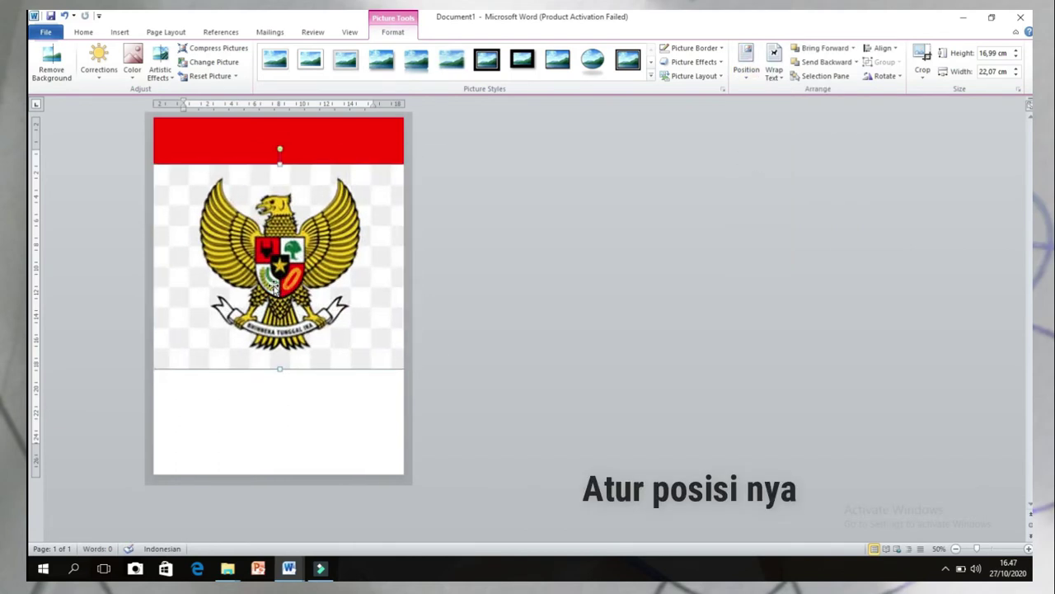
Step: Start Remove Background and stretch the keep area over the whole picture
click(50, 77)
drag(174, 347, 153, 370)
drag(385, 183, 412, 158)
Step: Mark the shield's top-right quadrant and the Bhinneka Tunggal Ika ribbon as kept, then keep changes
click(50, 70)
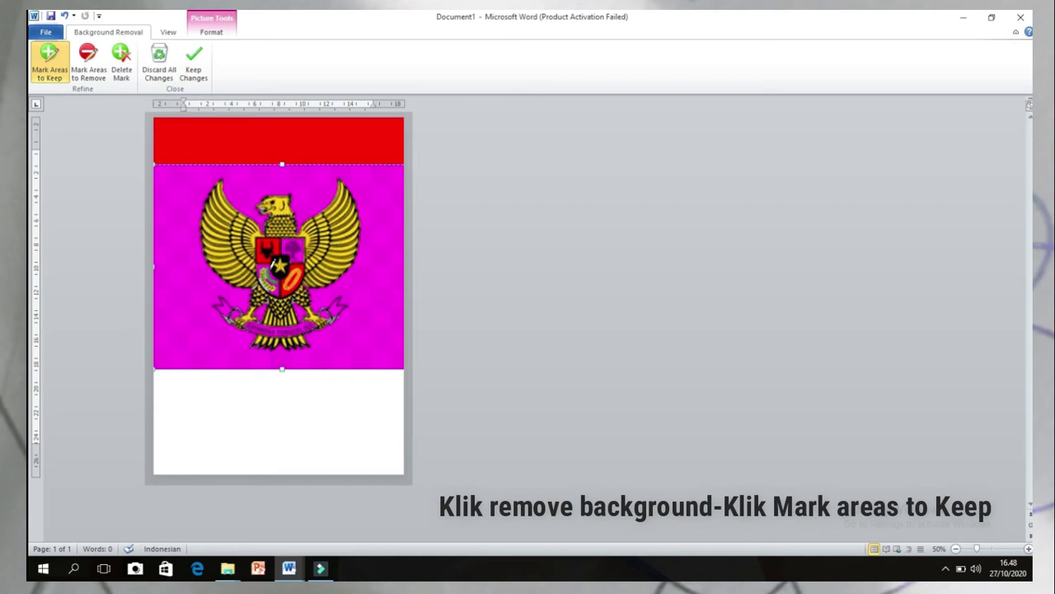
scroll(276, 270, up, 2)
scroll(280, 276, up, 1)
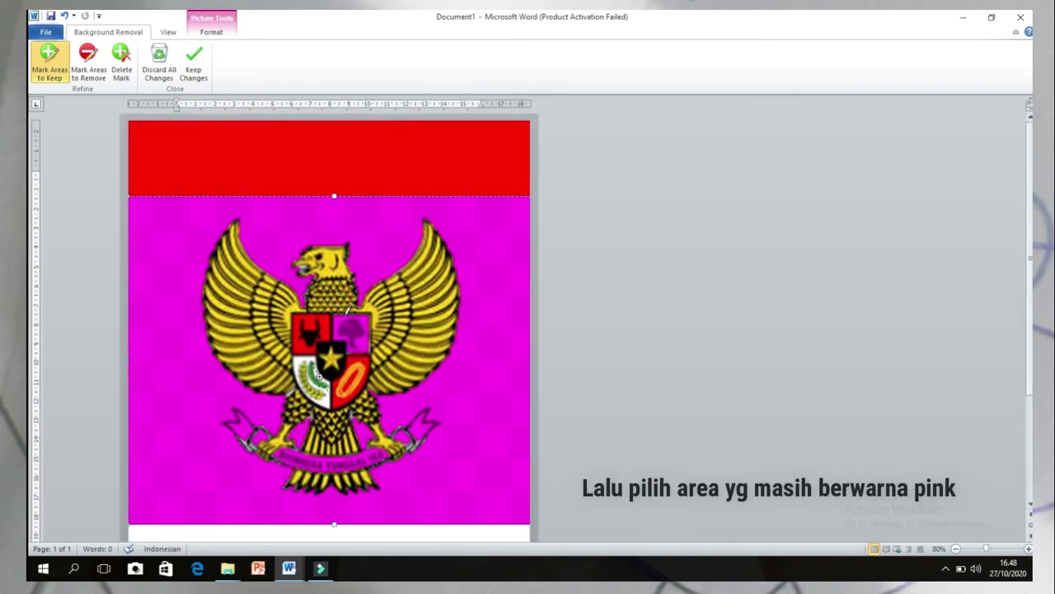
drag(357, 320, 369, 328)
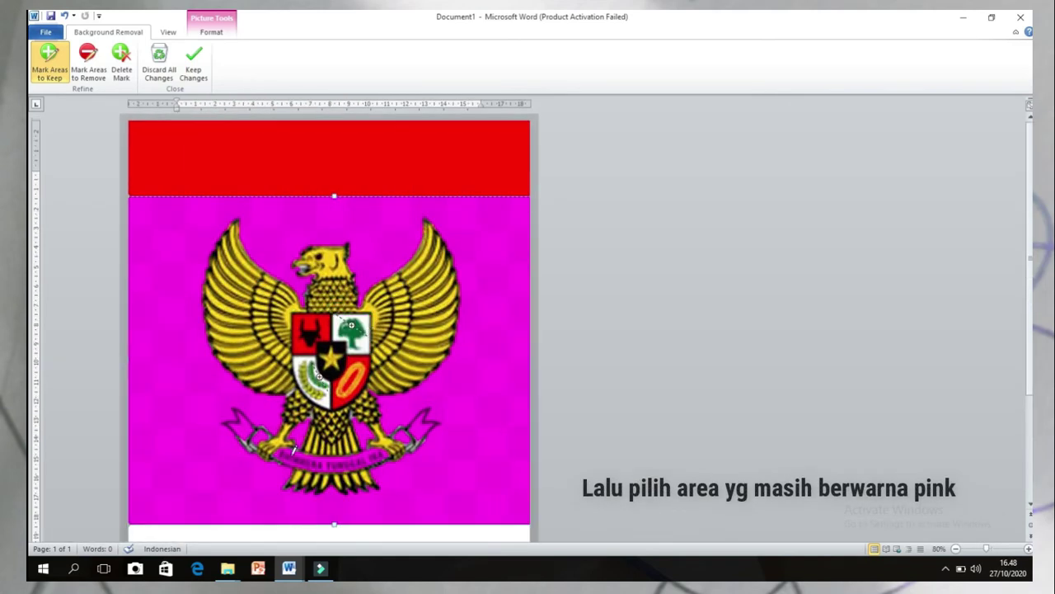
drag(330, 465, 416, 431)
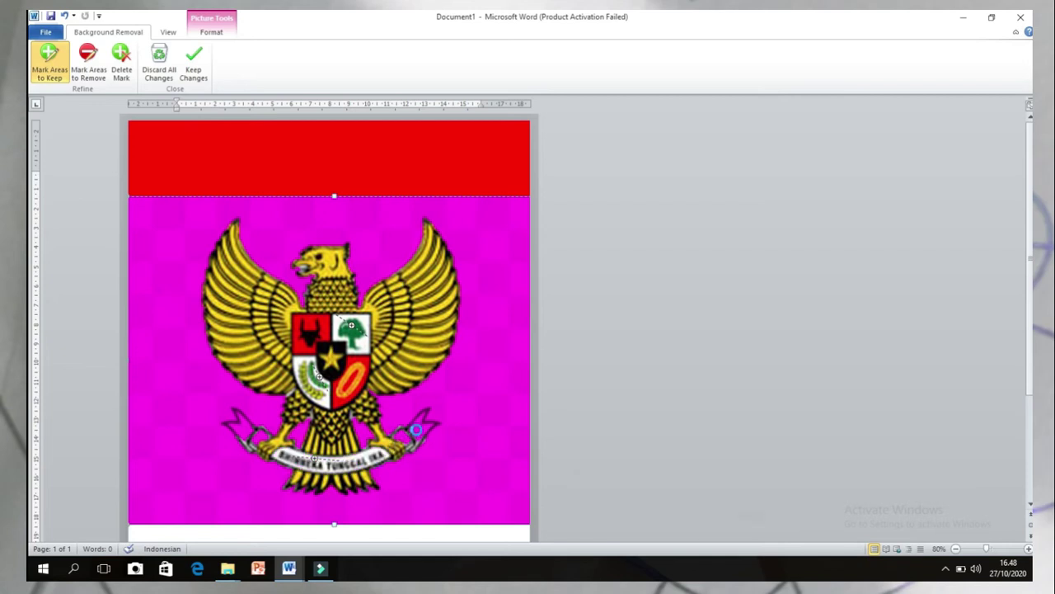
drag(243, 428, 270, 437)
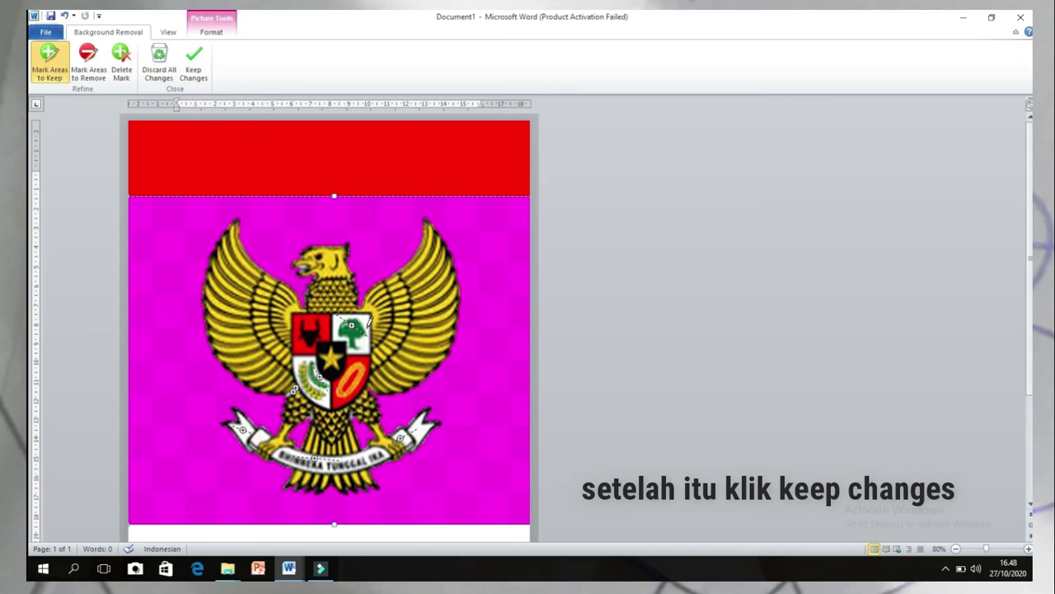
click(194, 60)
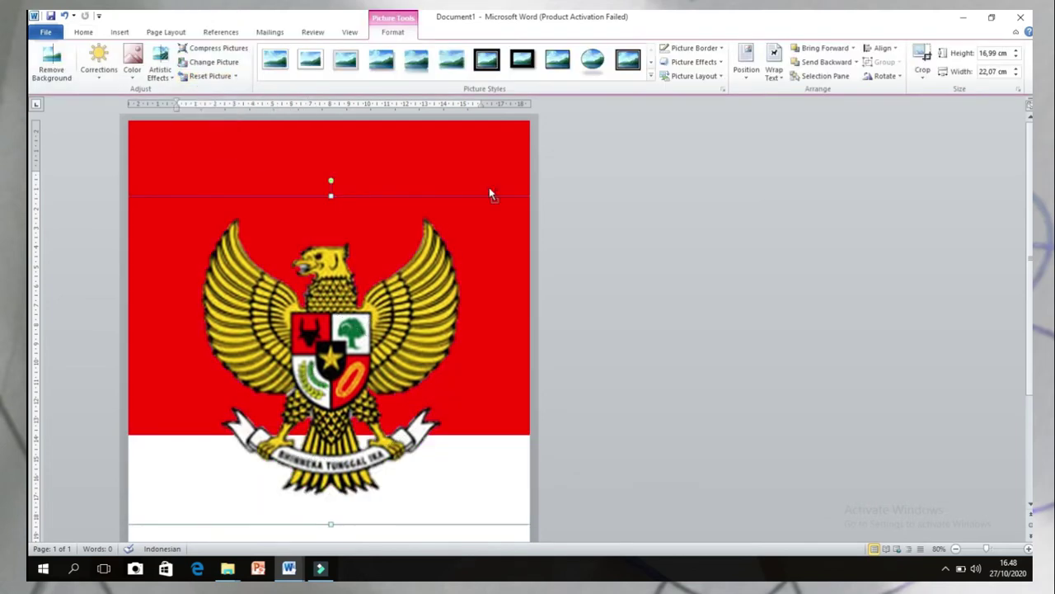
Step: Resize the Garuda emblem to 14,82 × 18,31 cm and centre it over the red/white edge
scroll(489, 195, down, 2)
drag(253, 301, 253, 348)
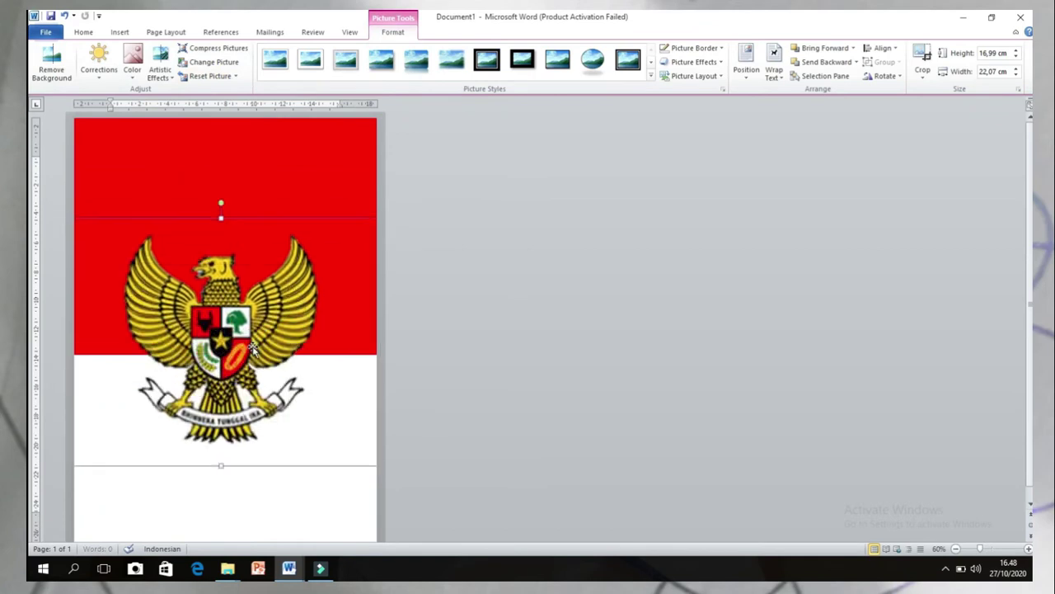
scroll(548, 293, down, 1)
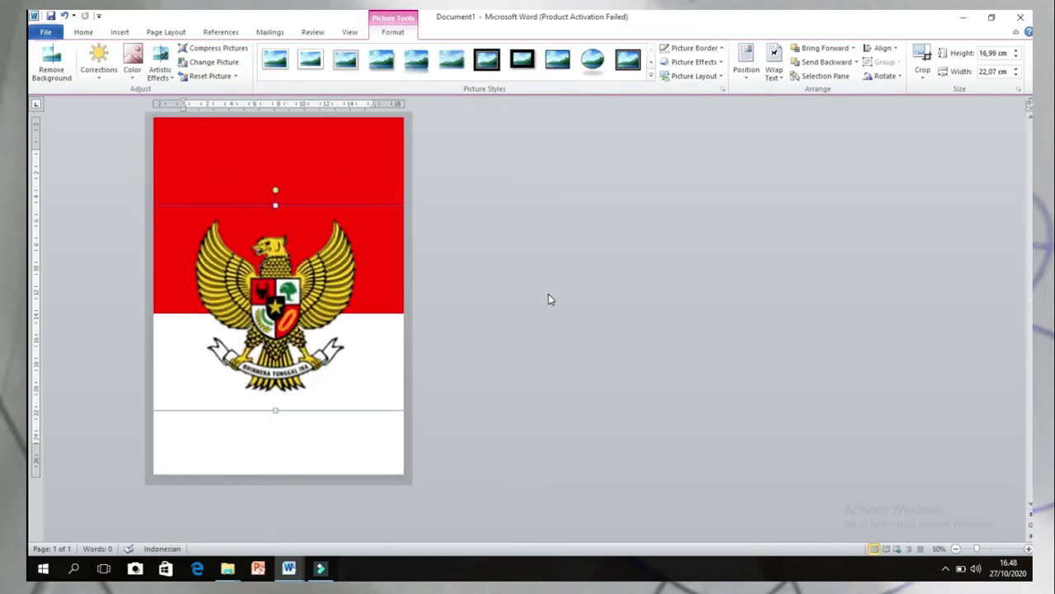
drag(277, 408, 276, 384)
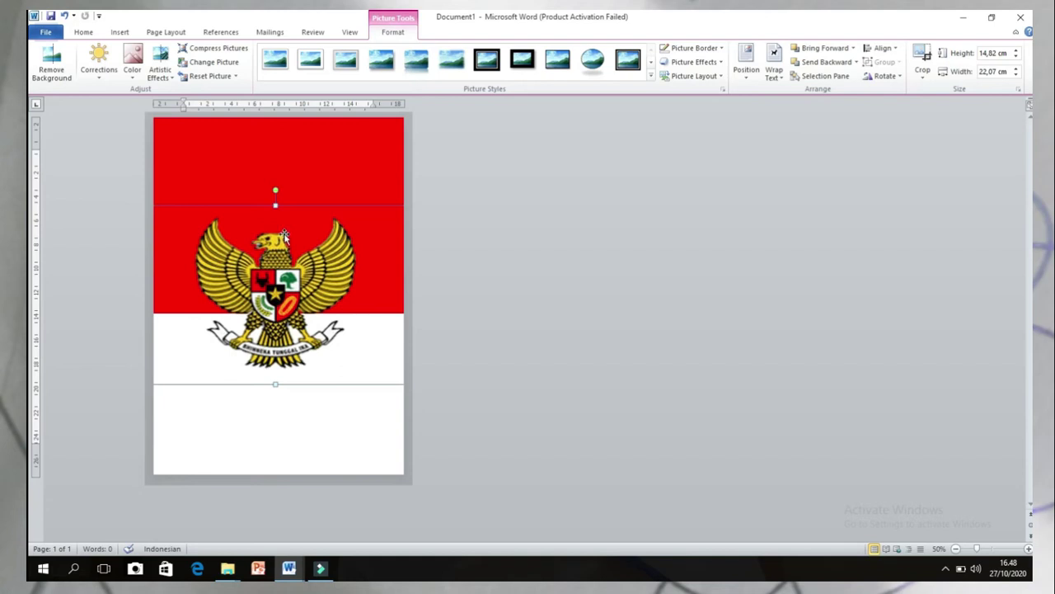
drag(264, 375, 299, 390)
drag(189, 313, 231, 313)
drag(353, 318, 291, 294)
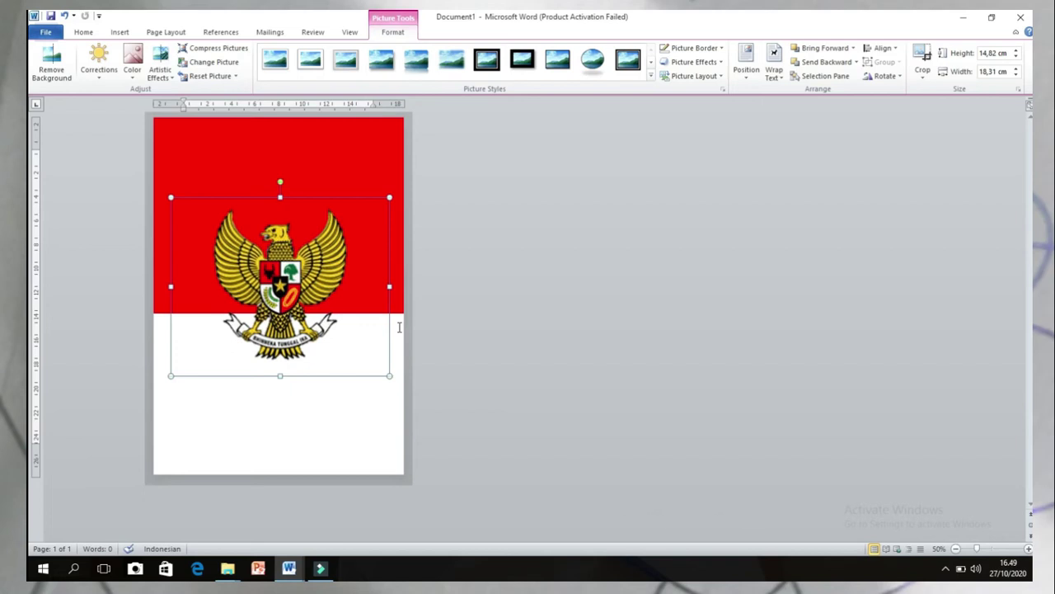
Step: Insert the fist-gripping-flag picture 'images (2)' at bottom right, enlarged to 6,31 × 14,83 cm
click(120, 31)
click(165, 63)
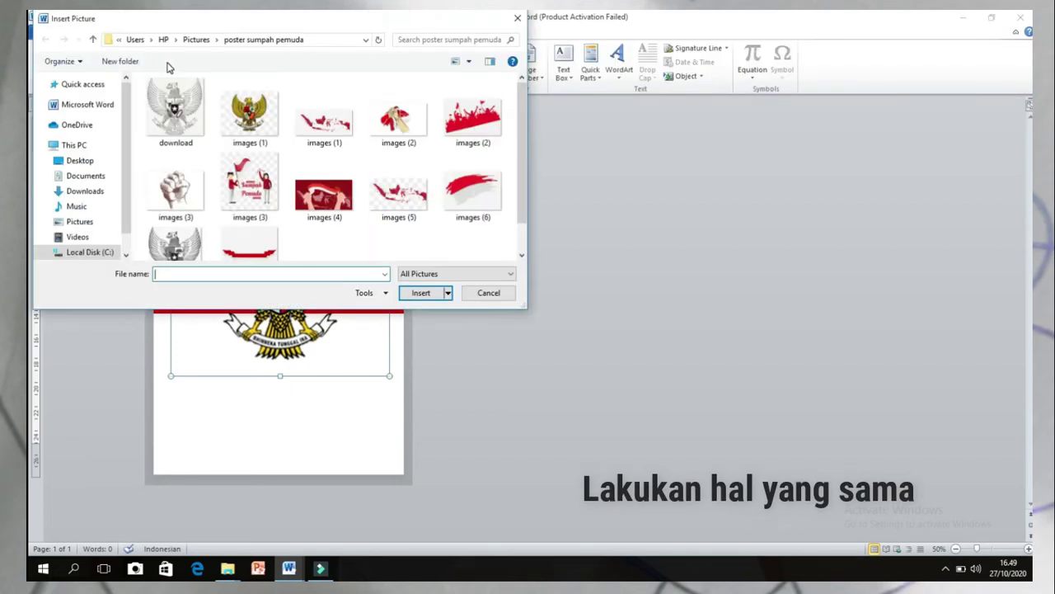
double_click(398, 120)
drag(235, 398, 290, 420)
click(746, 64)
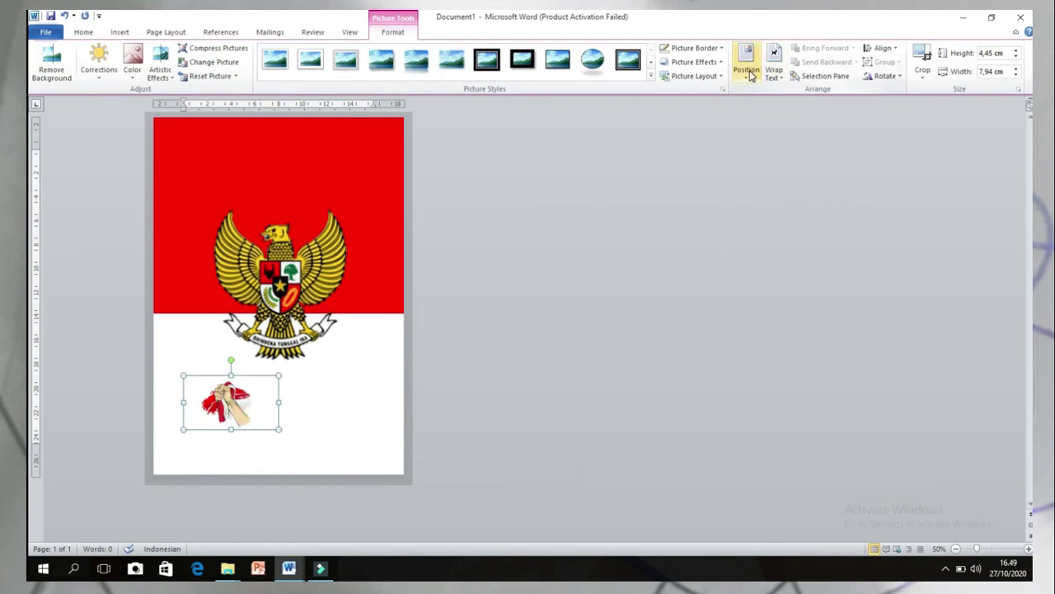
click(824, 240)
mouse_move(330, 412)
mouse_down()
mouse_move(295, 395)
mouse_move(311, 400)
mouse_up()
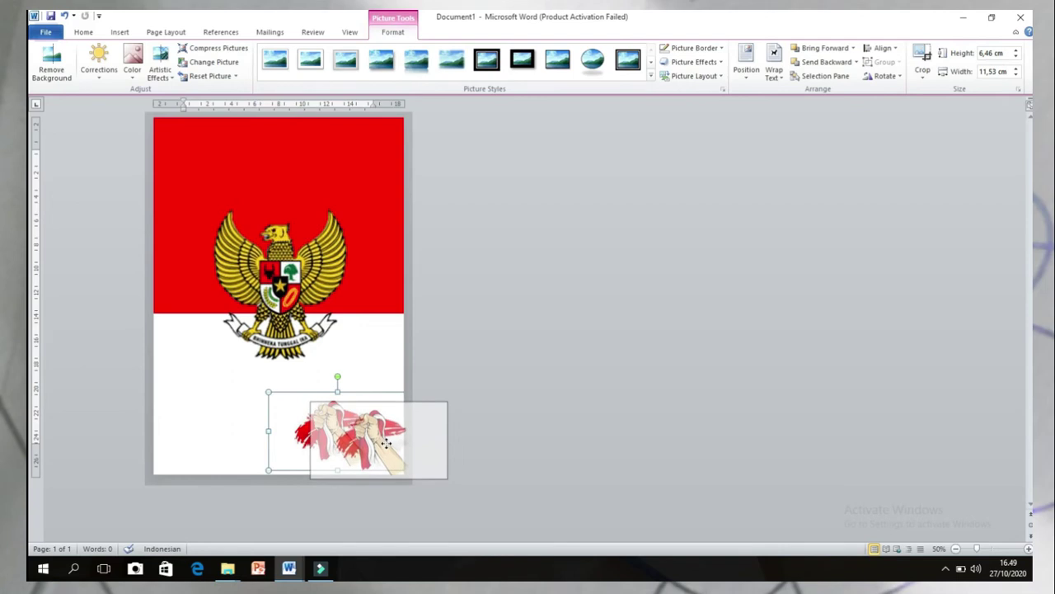
drag(312, 400, 290, 388)
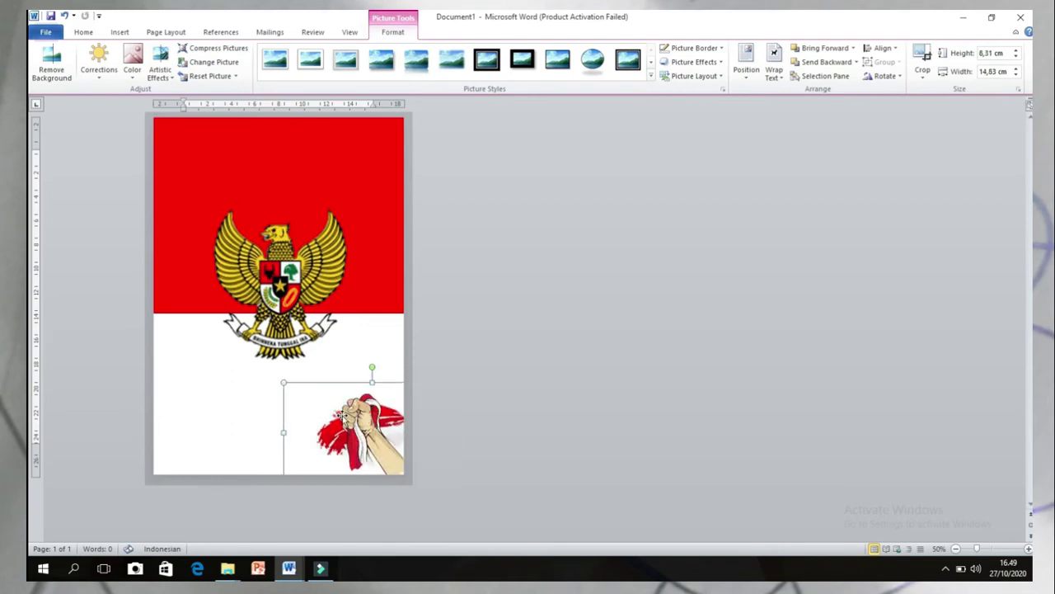
click(116, 32)
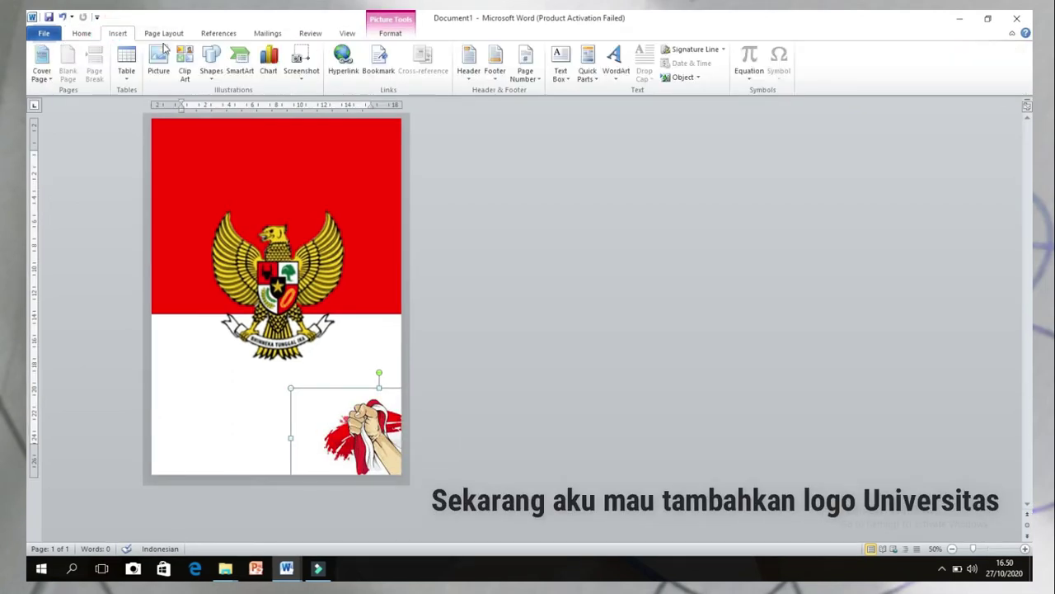
Step: Insert the university logo from the STIKER folder, positioned at the page's bottom-right corner
click(158, 62)
click(83, 222)
double_click(490, 173)
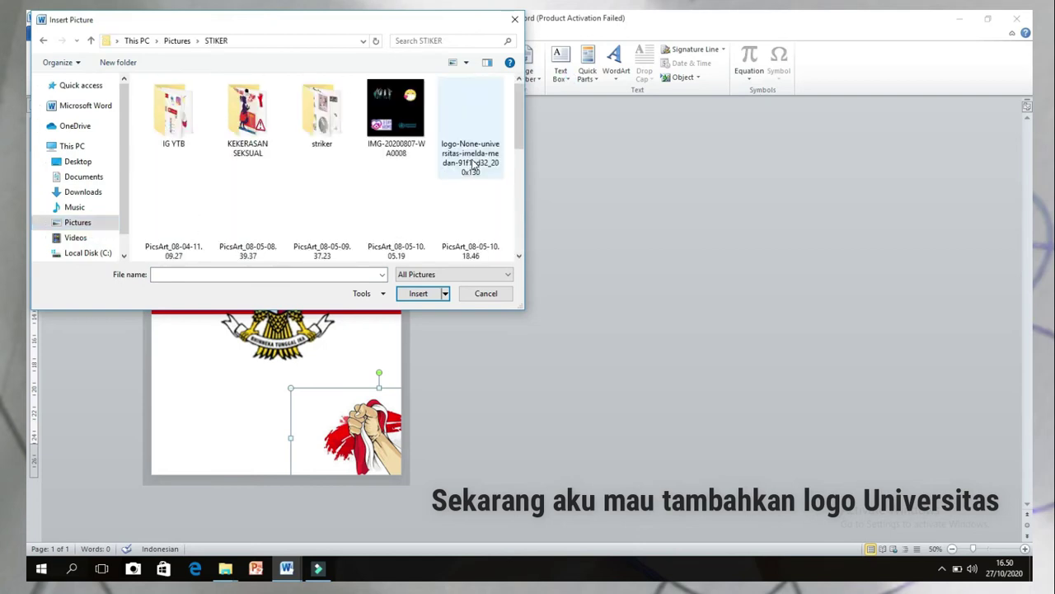
double_click(473, 140)
click(742, 66)
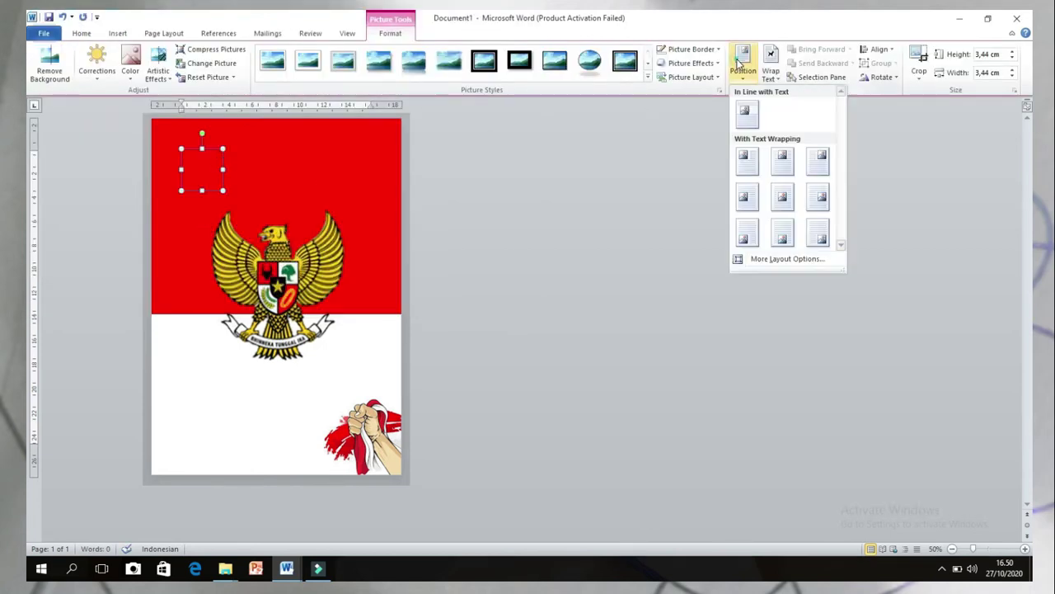
click(818, 233)
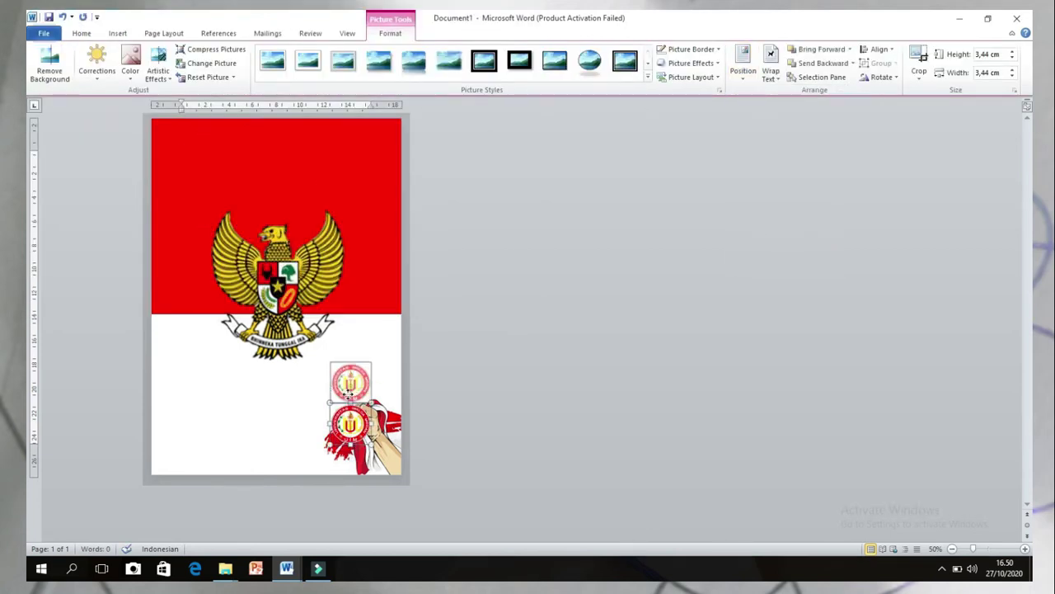
Step: Set the logo to In Front of Text and move it into the top-right corner at 4,02 cm
right_click(350, 398)
mouse_move(395, 359)
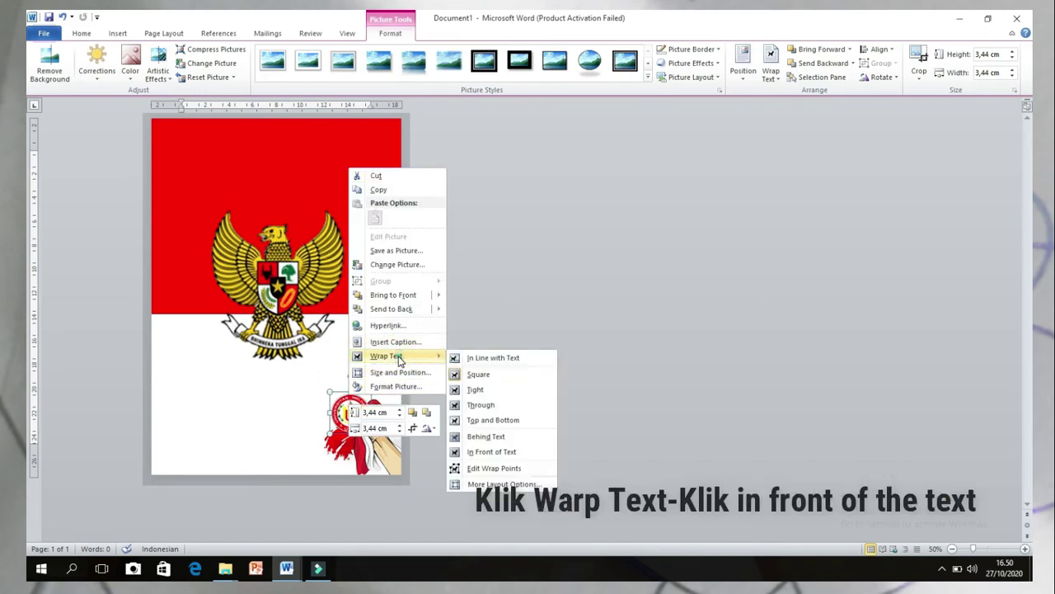
click(497, 448)
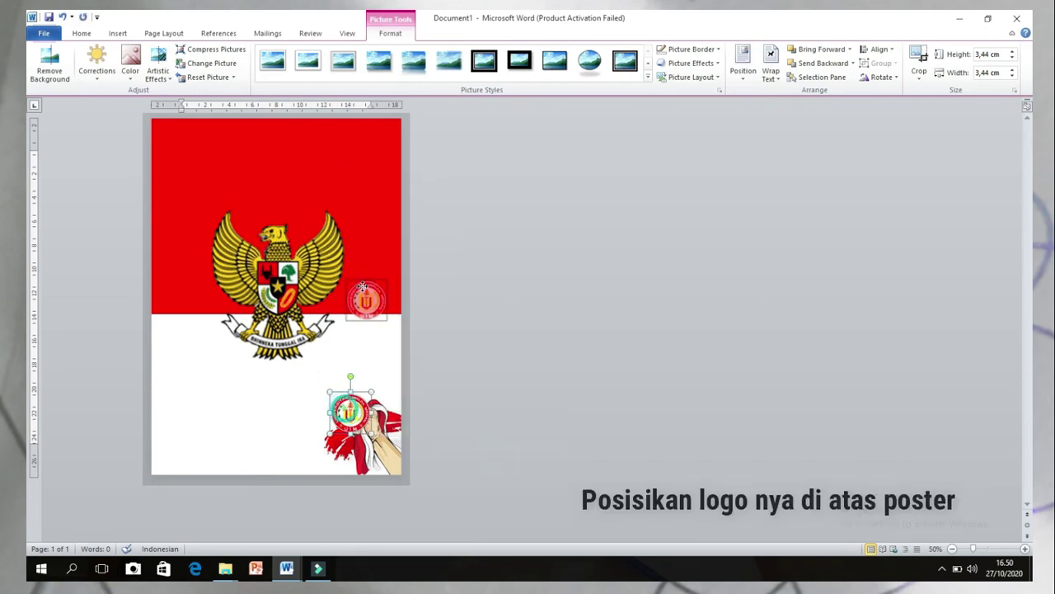
drag(340, 413, 375, 140)
scroll(375, 138, up, 3)
scroll(524, 174, up, 2)
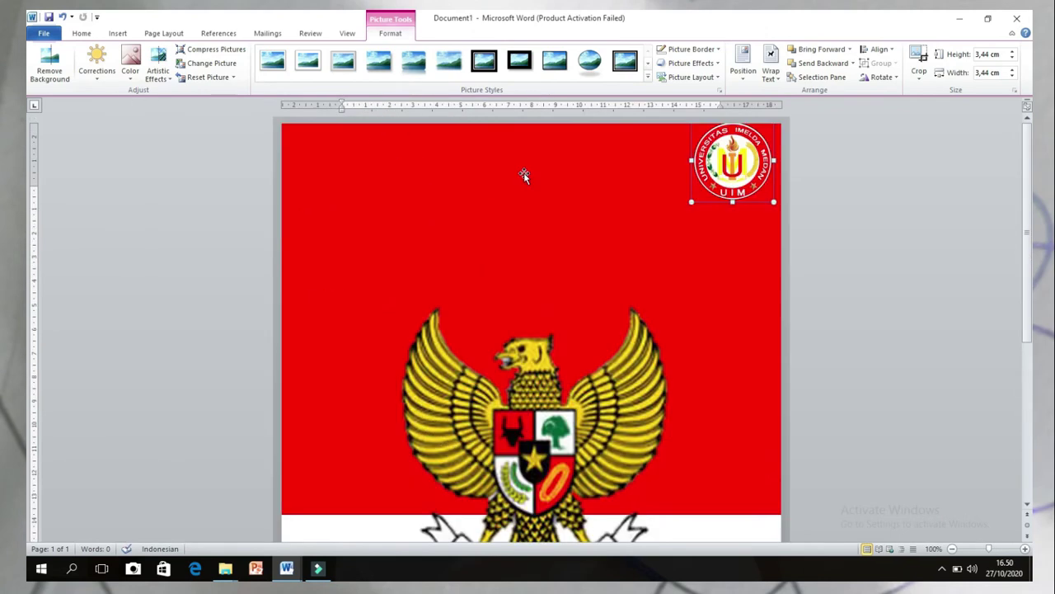
mouse_move(701, 173)
mouse_down()
mouse_move(742, 197)
mouse_move(685, 221)
mouse_up()
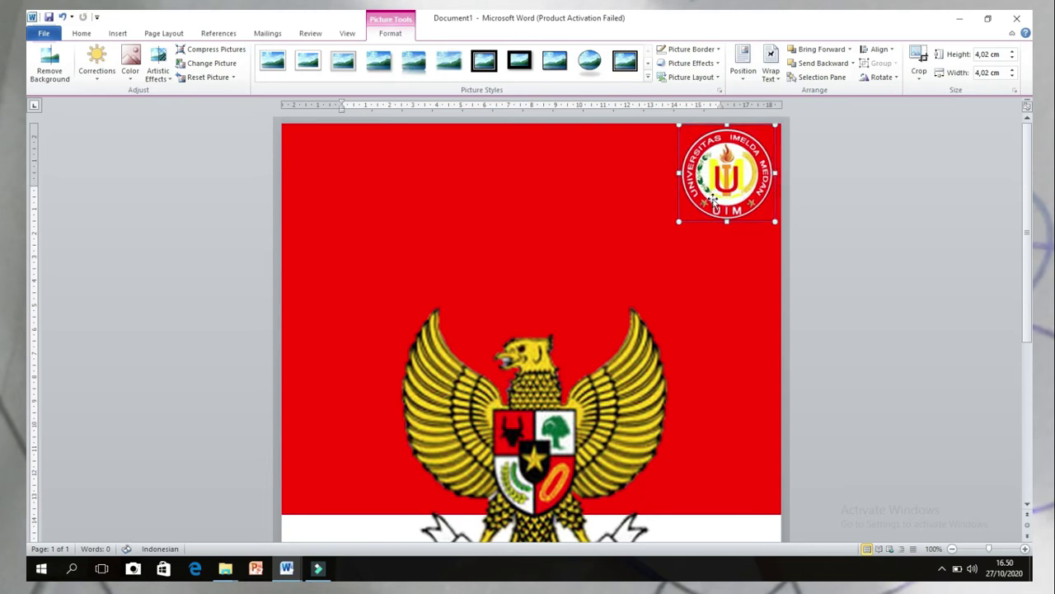
ctrl+scroll(931, 198, down, 2)
ctrl+scroll(931, 198, down, 2)
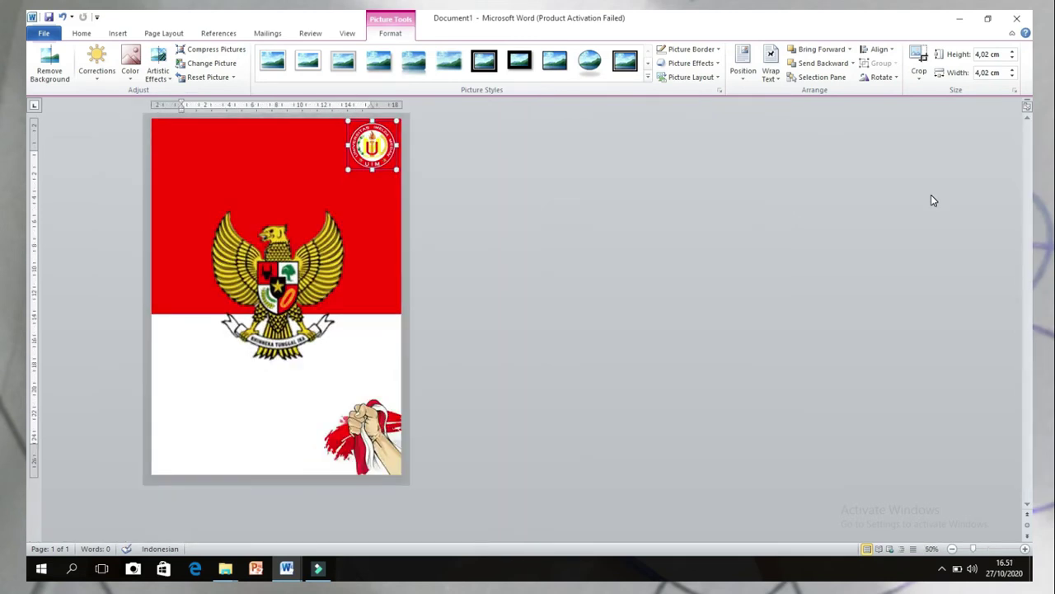
click(843, 360)
Step: Draw a Down Ribbon shape about 17,24 by 2,23 cm across the top of the red band
click(117, 33)
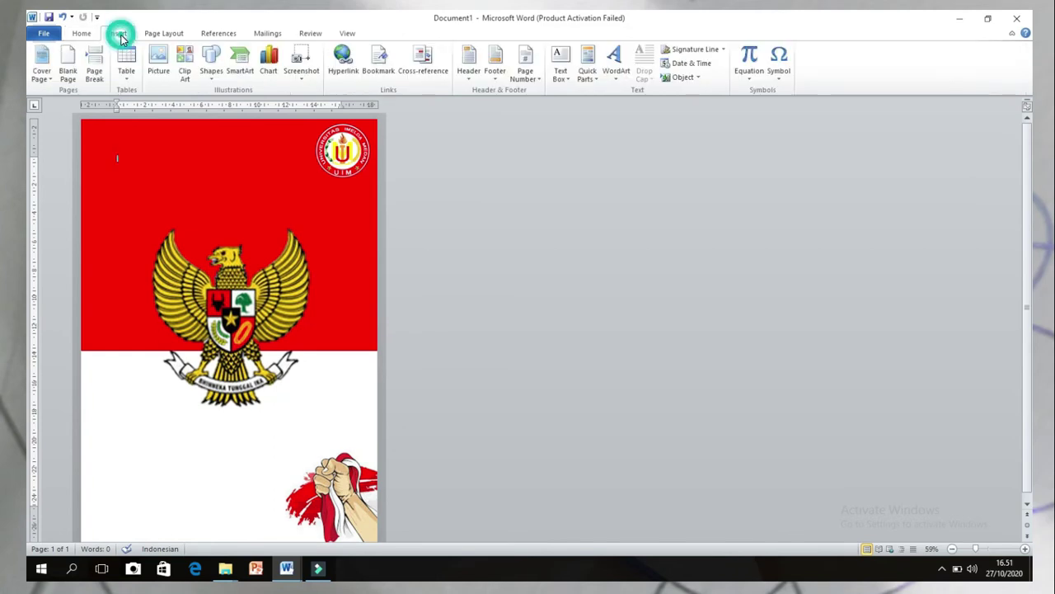
click(211, 62)
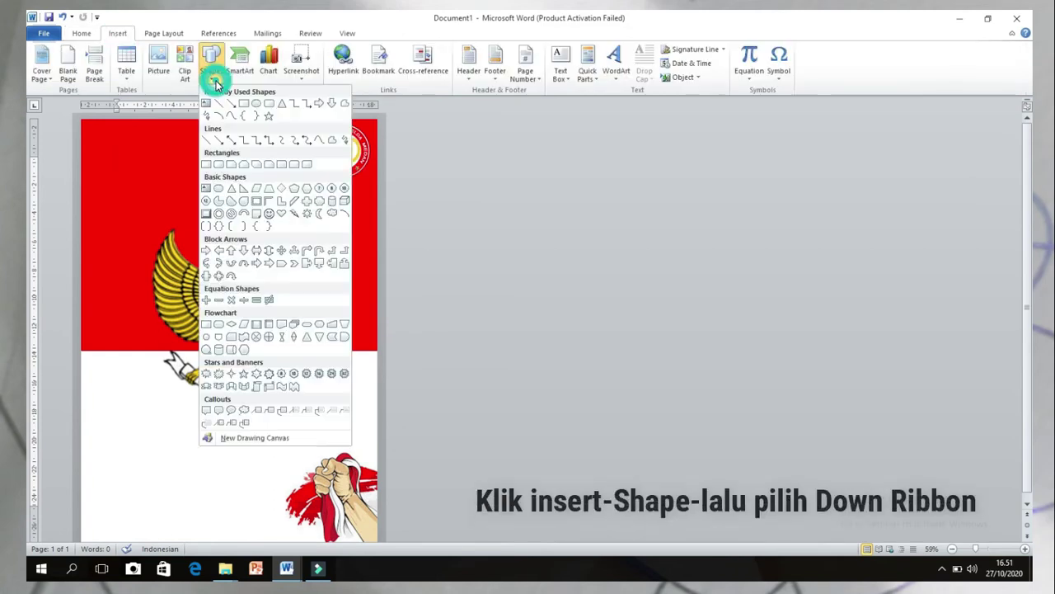
click(218, 386)
mouse_move(116, 155)
mouse_down()
mouse_move(166, 184)
mouse_move(337, 195)
mouse_up()
drag(227, 159, 226, 188)
drag(338, 198, 352, 206)
drag(116, 198, 107, 206)
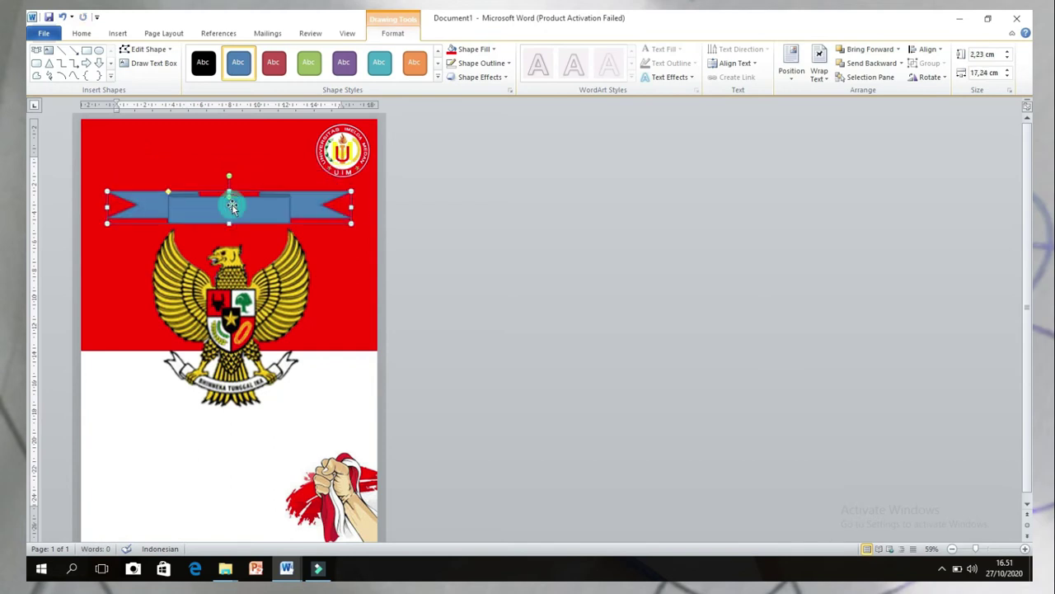
Step: Give the ribbon banner a white fill and a black outline
click(474, 48)
click(453, 74)
click(480, 63)
click(462, 88)
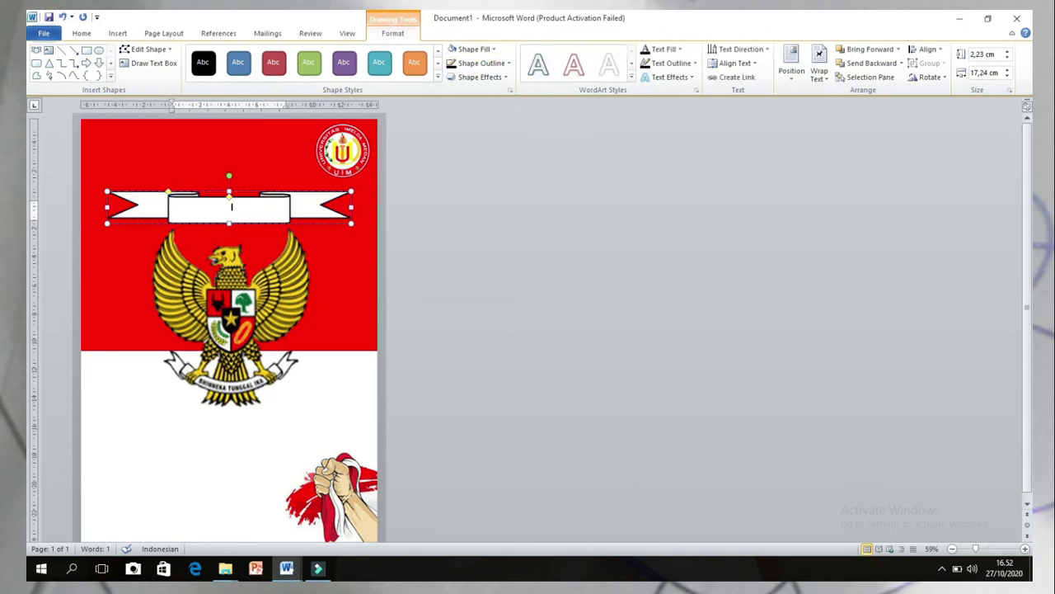
scroll(254, 191, up, 4)
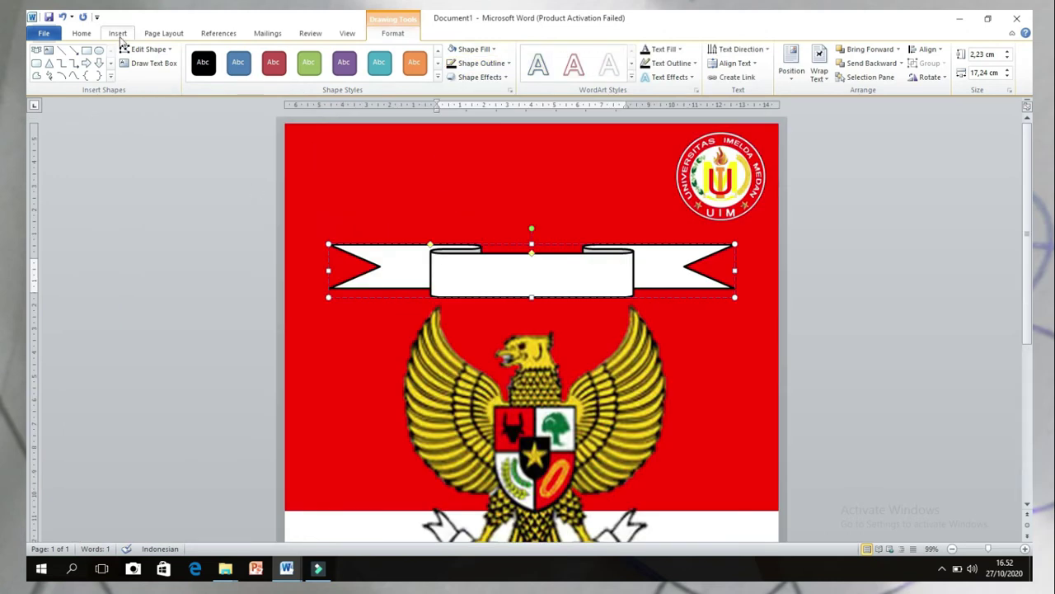
Step: Add a text box reading 'SUMPAH PEMUDA' centred on the ribbon banner
click(118, 34)
click(210, 66)
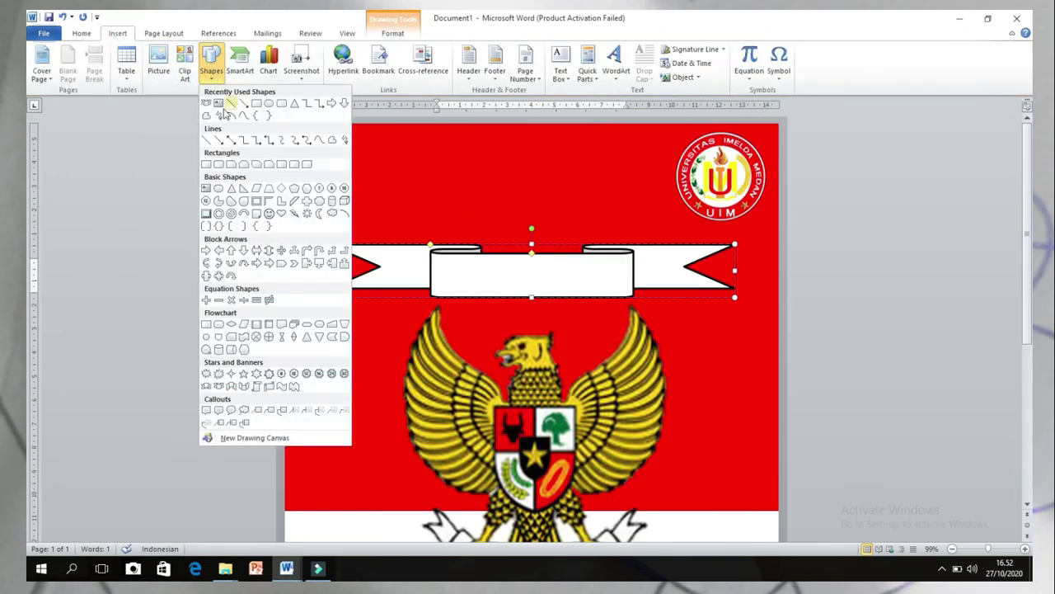
click(218, 103)
mouse_move(441, 262)
mouse_down()
mouse_move(522, 322)
mouse_move(614, 298)
mouse_up()
text(SUMPAH PEMUDA)
drag(527, 298, 519, 292)
drag(605, 276, 632, 276)
click(475, 49)
click(488, 154)
Step: Set the title text to Arial Black, size 20
drag(446, 265, 522, 290)
click(91, 33)
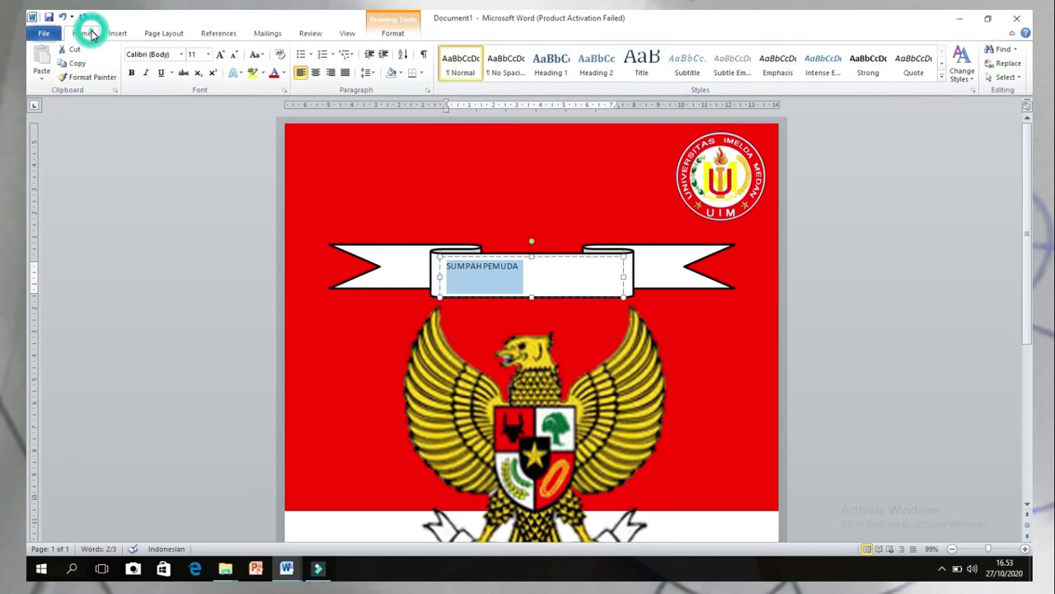
click(182, 53)
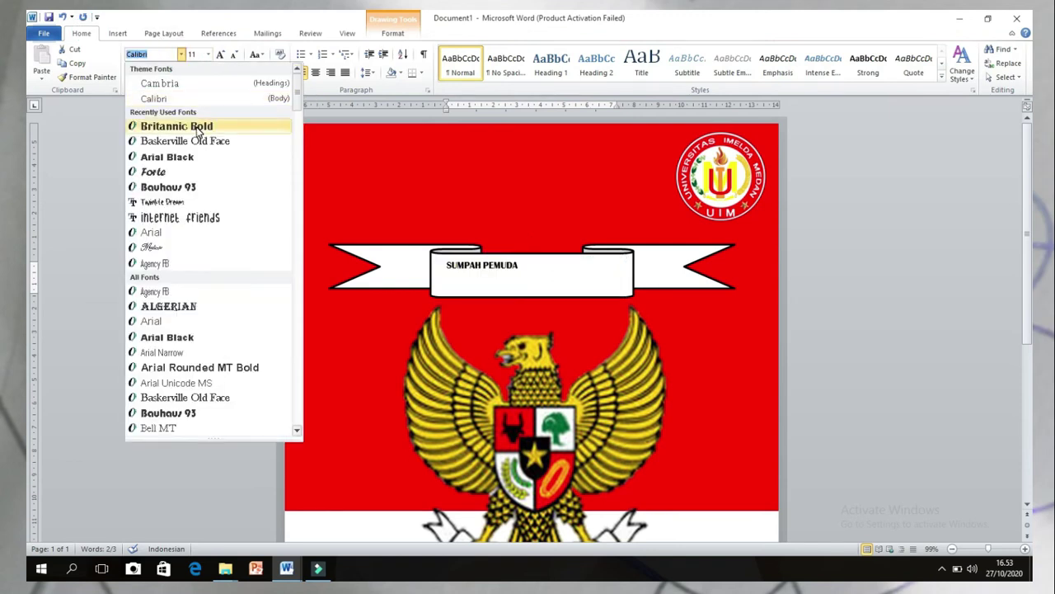
click(198, 157)
click(208, 54)
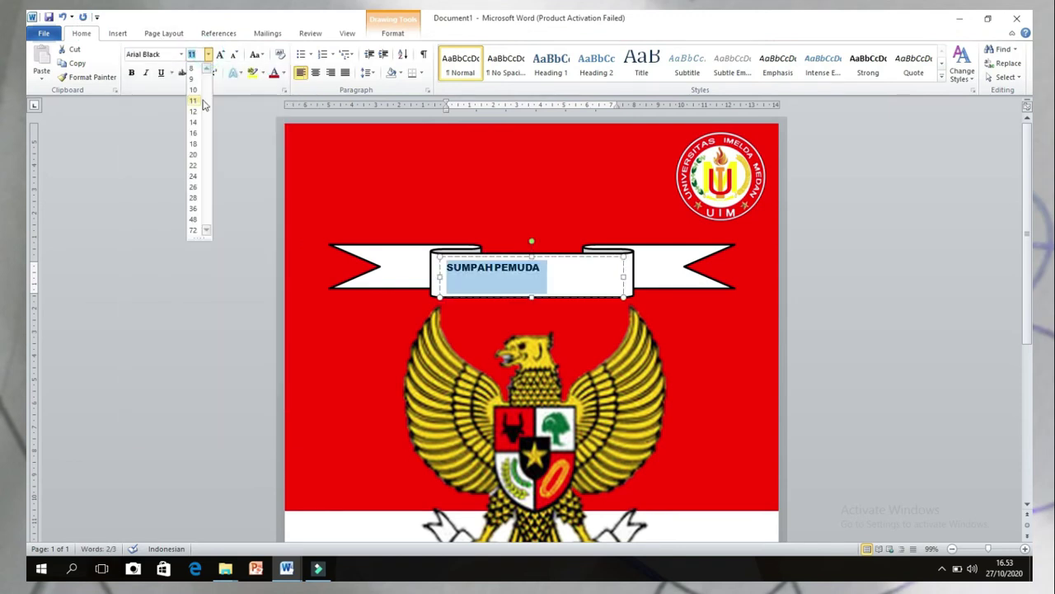
click(194, 155)
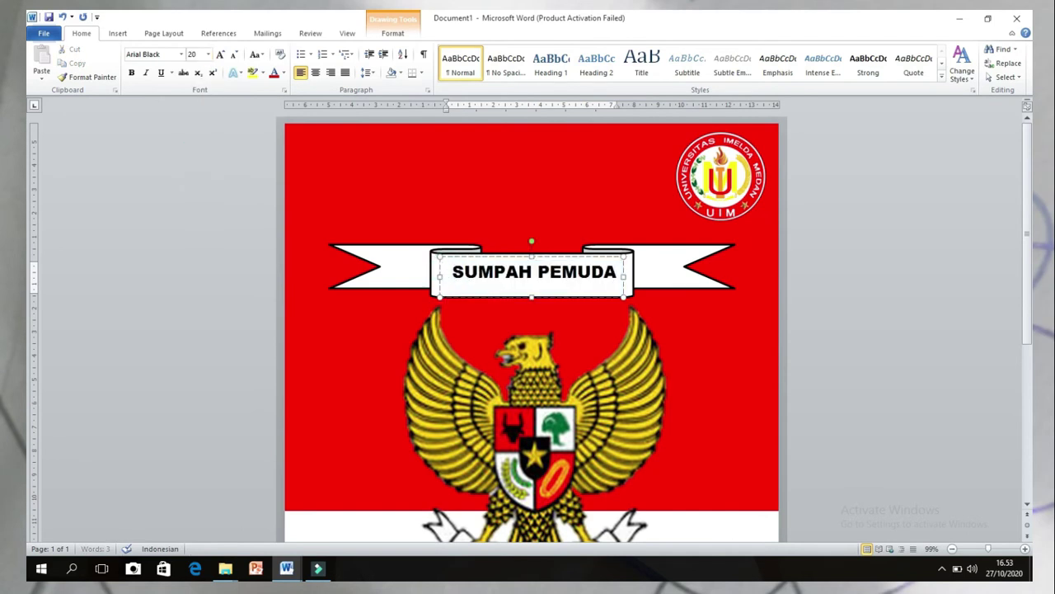
scroll(138, 337, down, 2)
Step: Draw a text box above the banner and type 'Selamat Hari'
scroll(138, 337, down, 2)
click(118, 33)
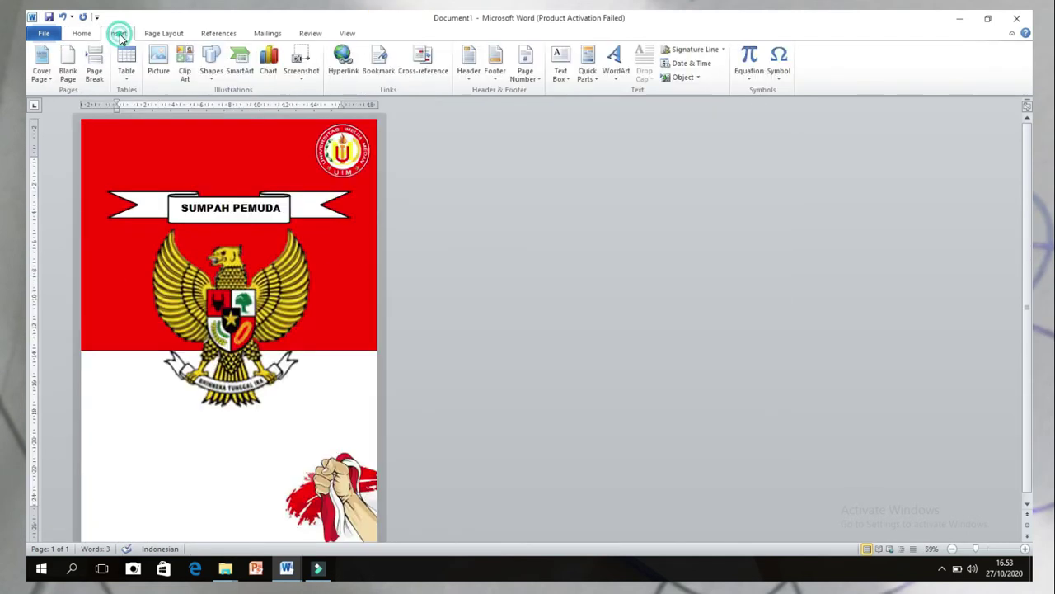
click(212, 70)
click(217, 105)
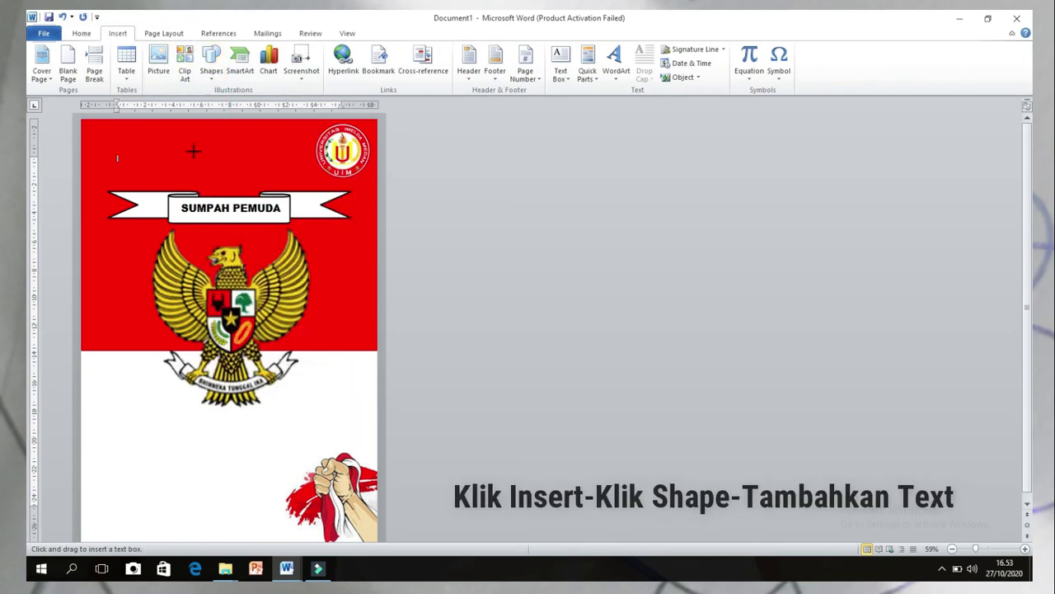
drag(178, 158, 190, 195)
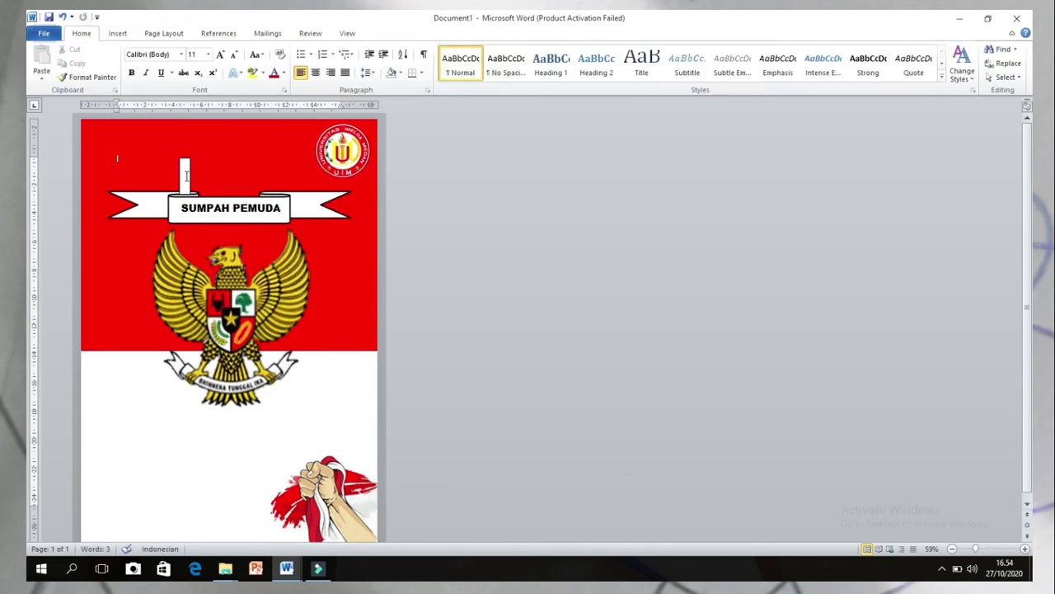
scroll(223, 195, up, 3)
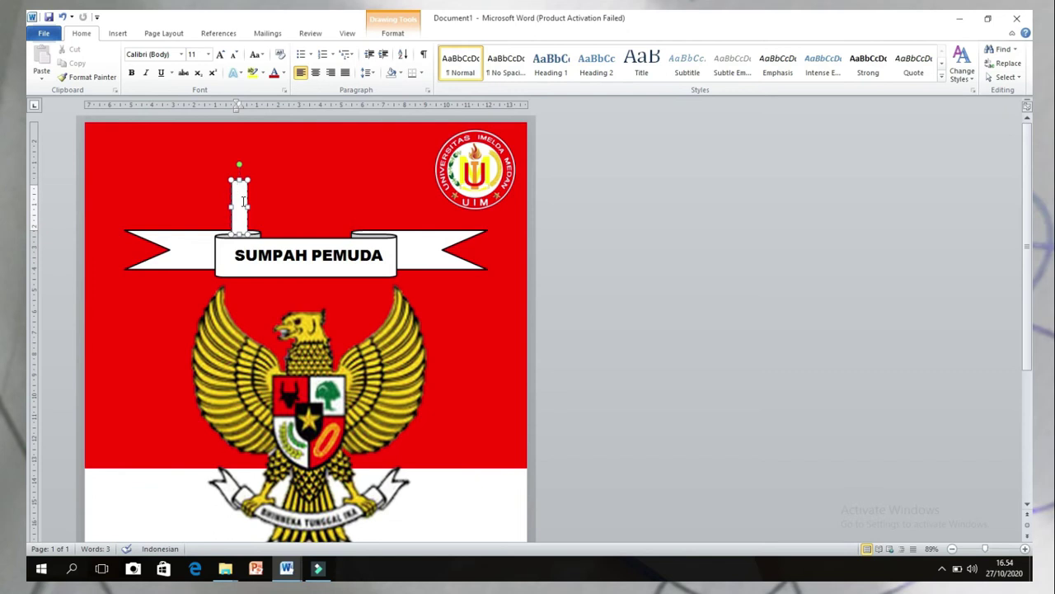
text(Selamat Hari)
Step: Format the greeting in Forte, size 22, centred and white
triple_click(244, 191)
click(208, 54)
click(198, 148)
click(181, 53)
click(176, 170)
click(351, 214)
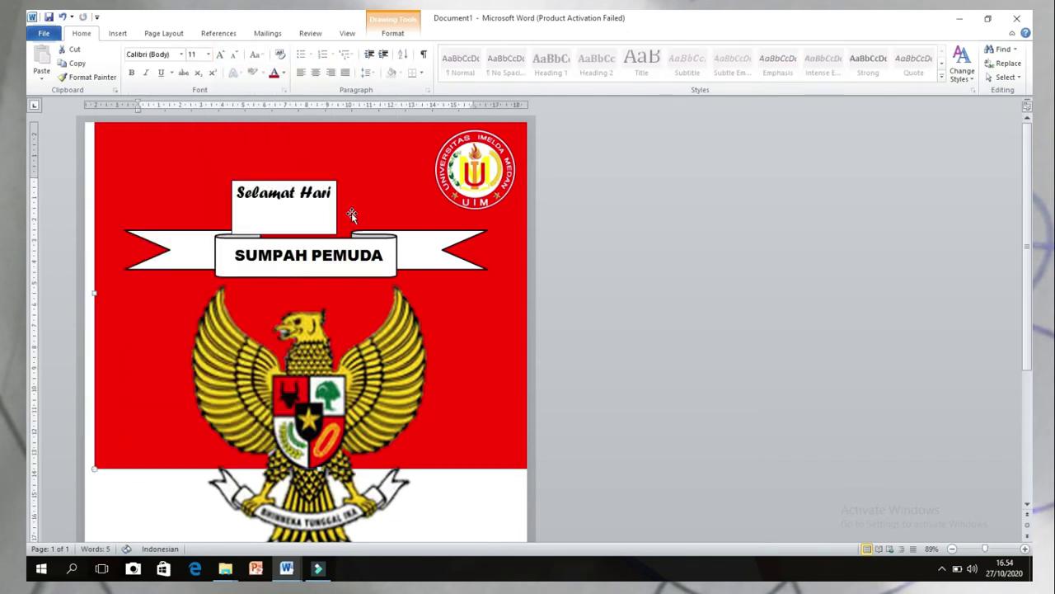
triple_click(313, 195)
key(ctrl+e)
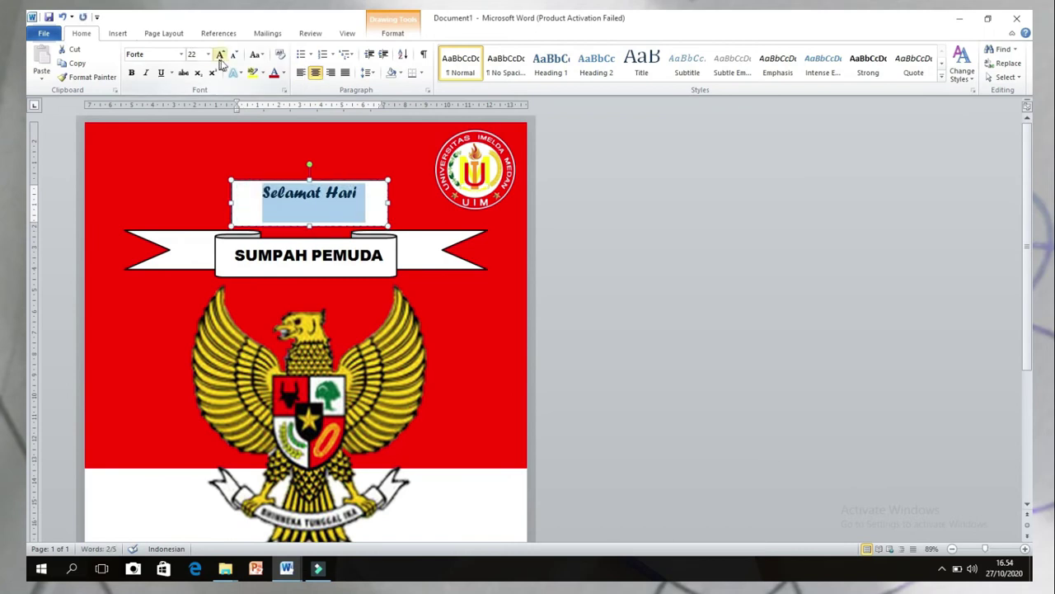
click(283, 74)
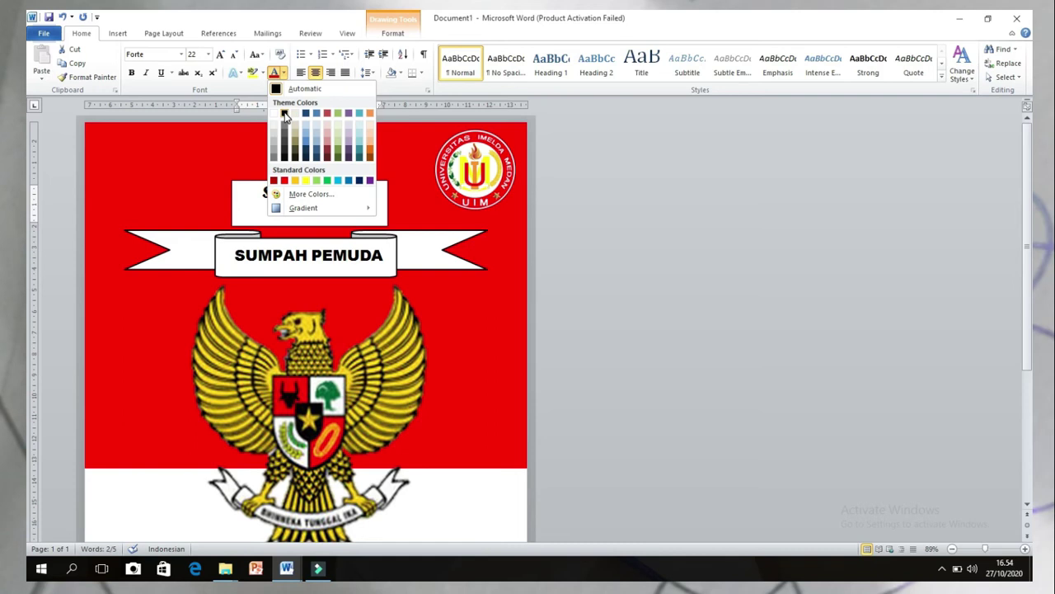
click(275, 114)
Step: Remove the greeting box's fill and outline and widen it slightly
double_click(231, 204)
click(474, 49)
click(477, 154)
click(482, 62)
click(485, 170)
drag(388, 202, 399, 202)
Step: Enlarge the greeting text to 36 pt and adjust the box height to fit
drag(269, 192, 367, 216)
click(81, 33)
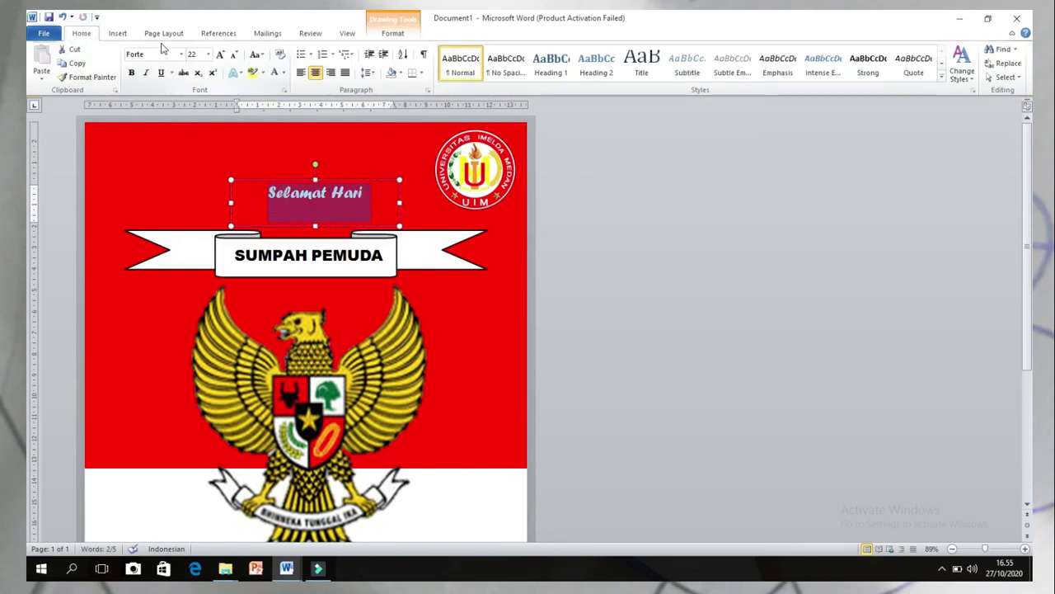
click(210, 55)
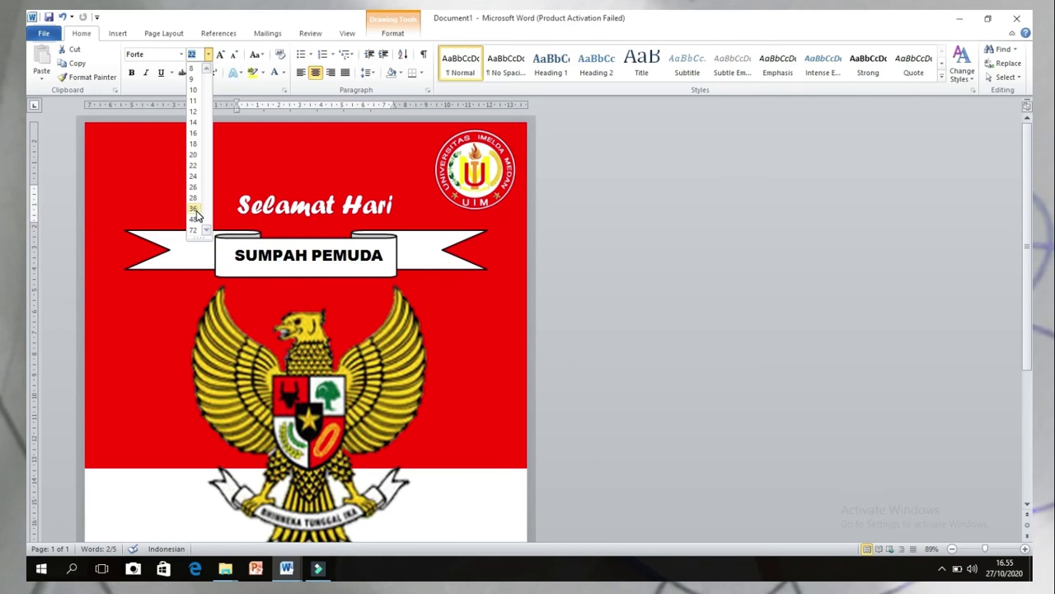
click(195, 209)
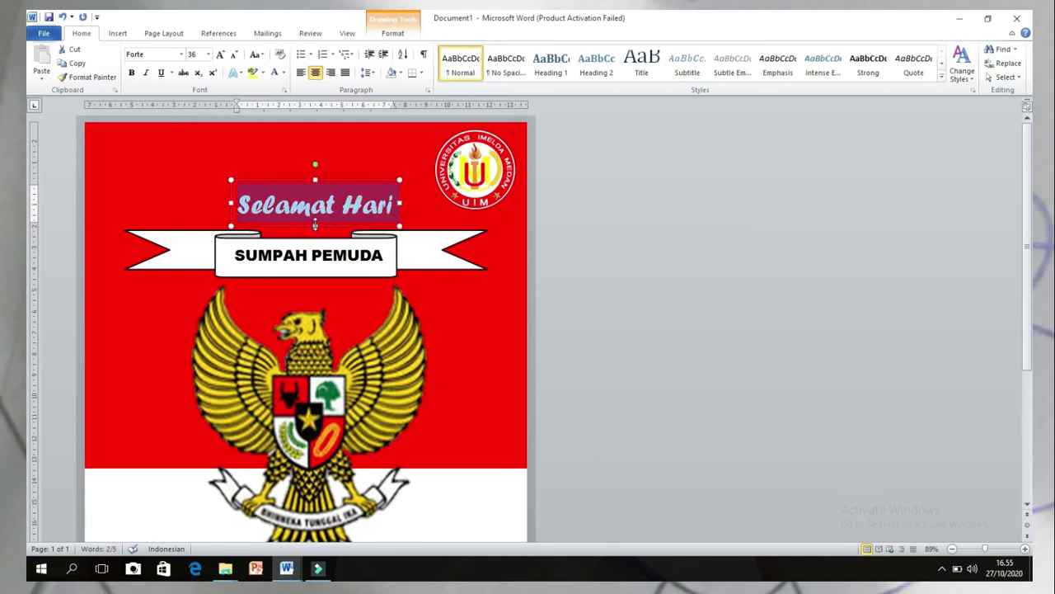
drag(315, 225, 315, 214)
drag(315, 178, 315, 170)
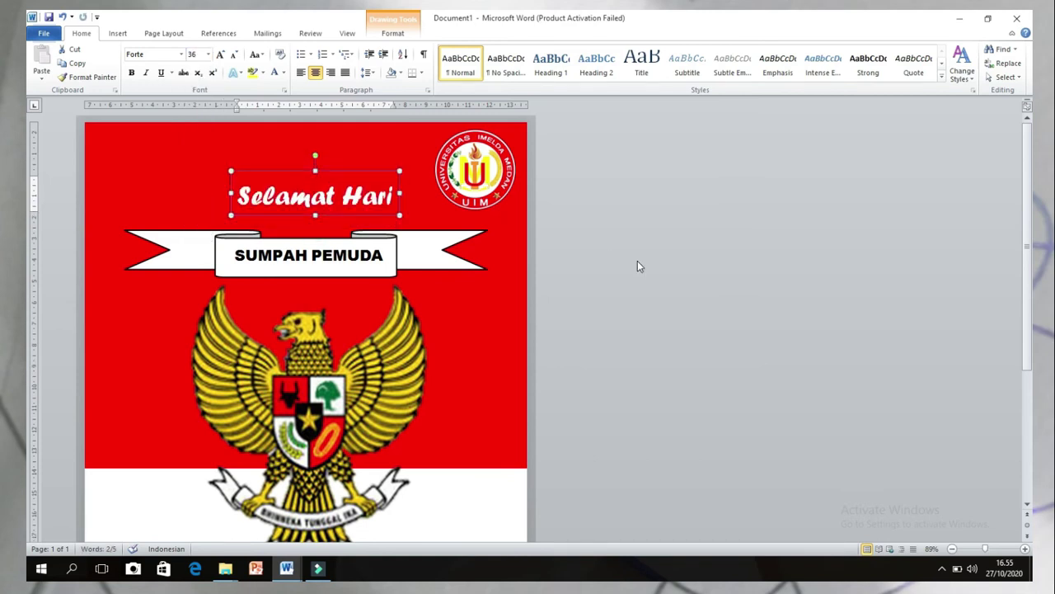
click(656, 279)
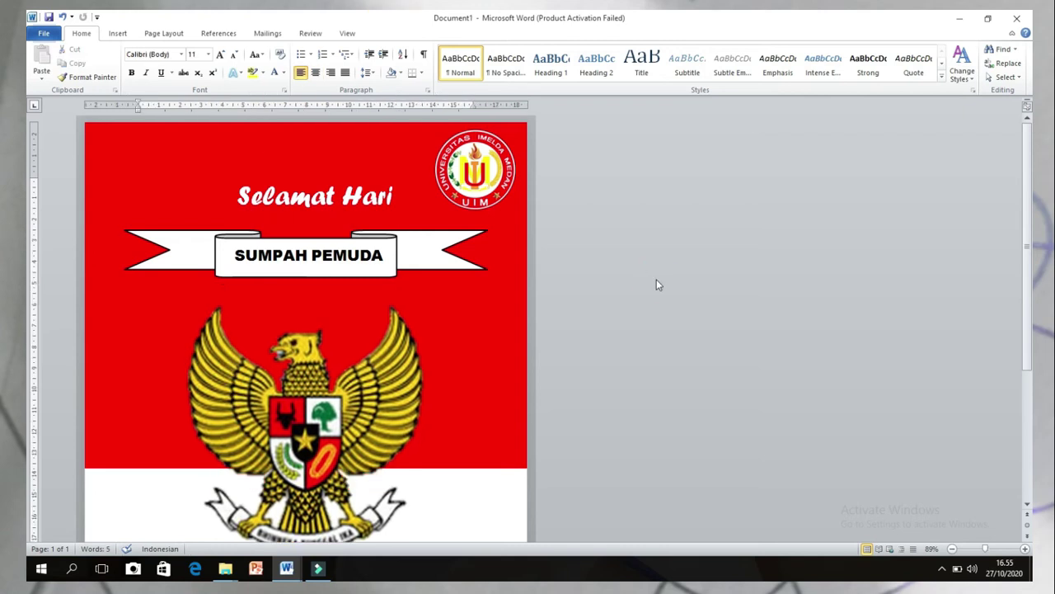
Step: Draw a text box below the banner for the Ke-92 text
click(118, 33)
click(211, 69)
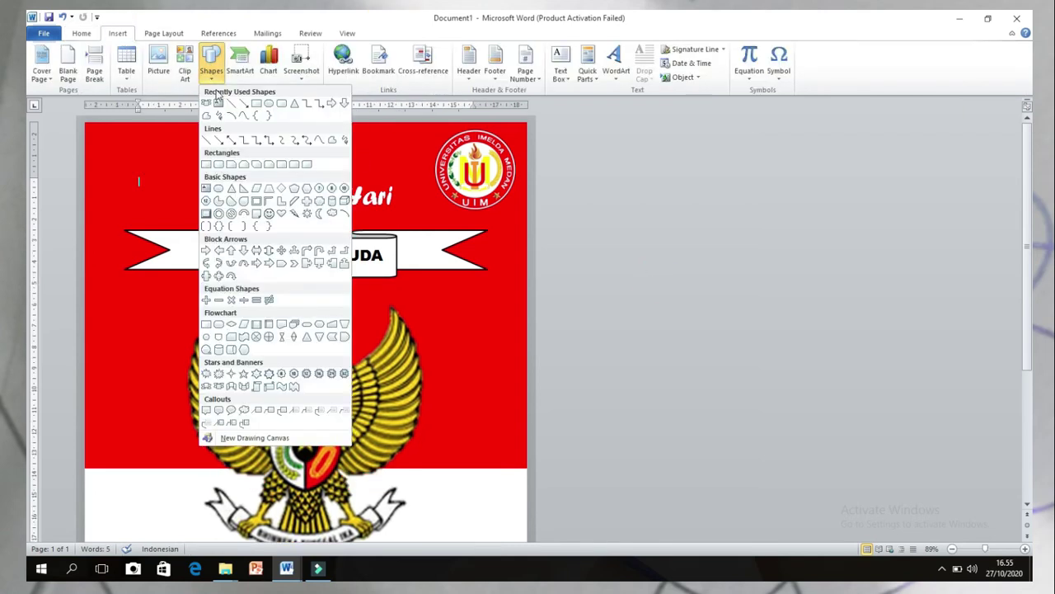
click(218, 107)
mouse_move(273, 284)
mouse_down()
mouse_move(374, 339)
mouse_move(321, 323)
mouse_move(248, 322)
mouse_up()
text(Ke-92)
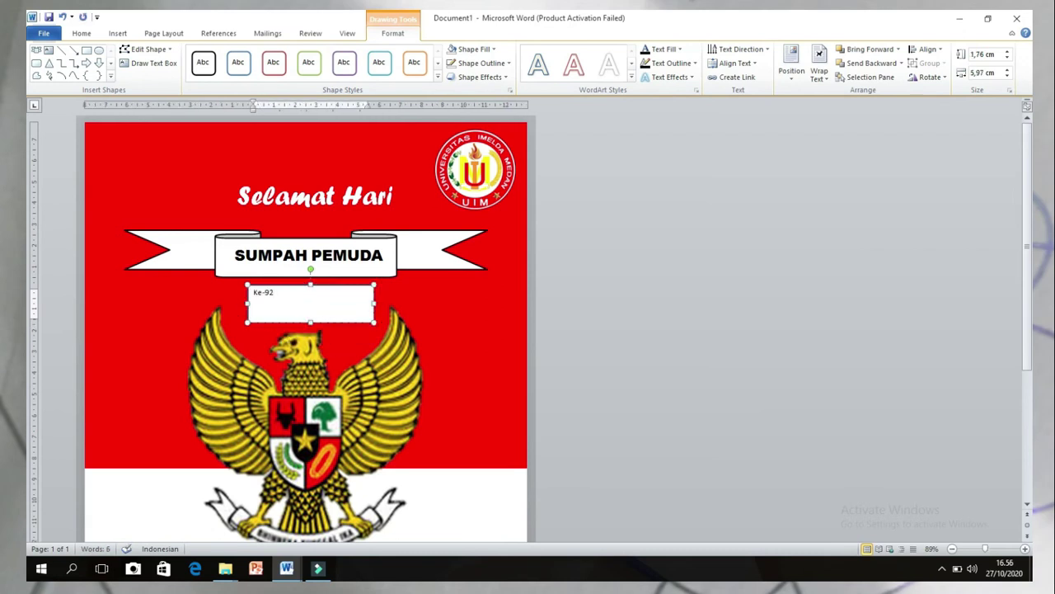
Step: Format Ke-92 in Forte at 36 pt, centred in its box
key(ctrl+a)
click(181, 54)
click(177, 127)
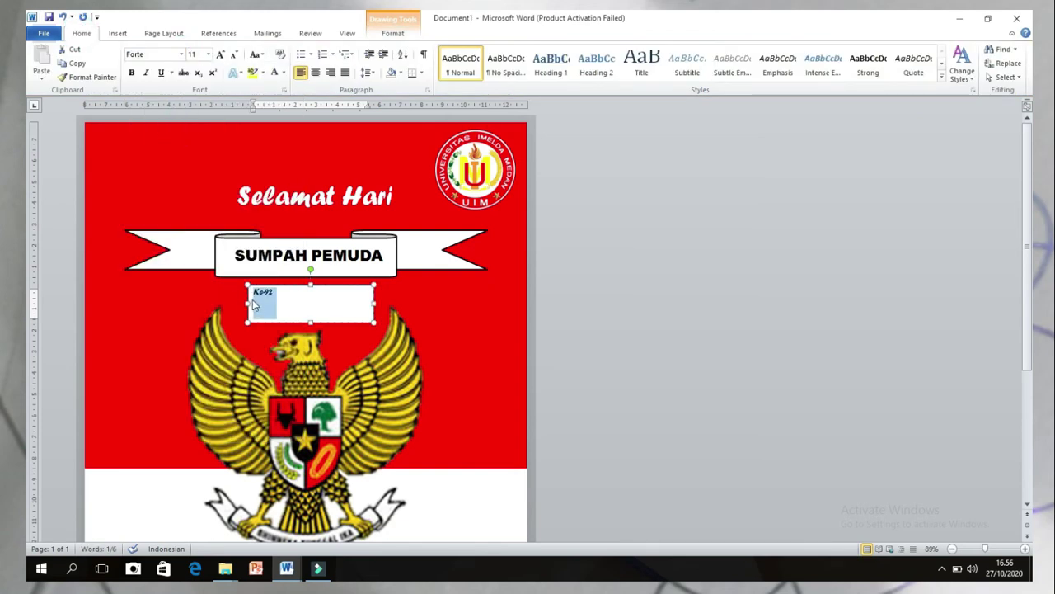
click(208, 53)
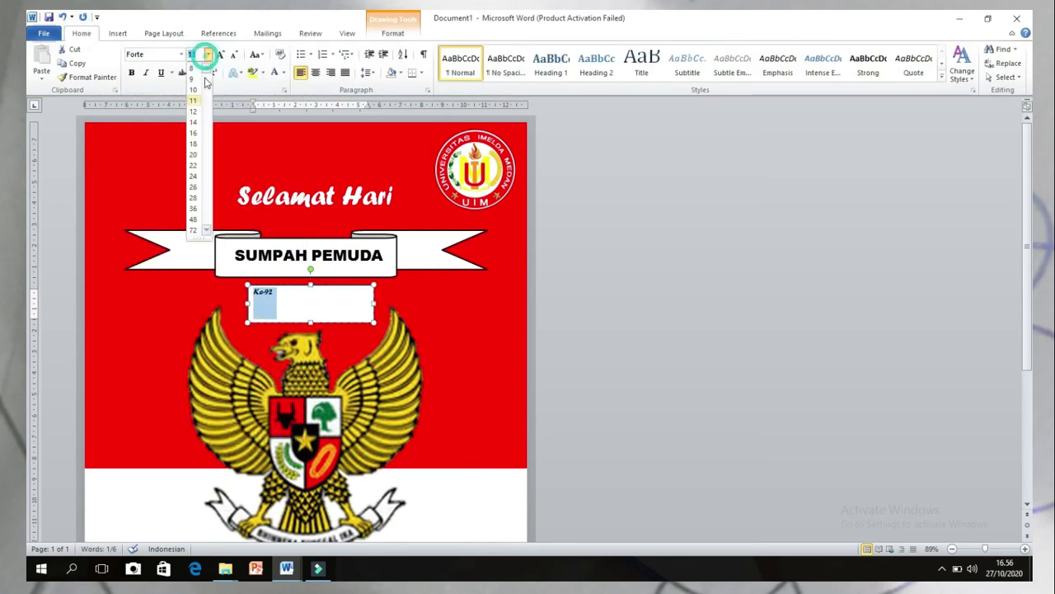
click(193, 208)
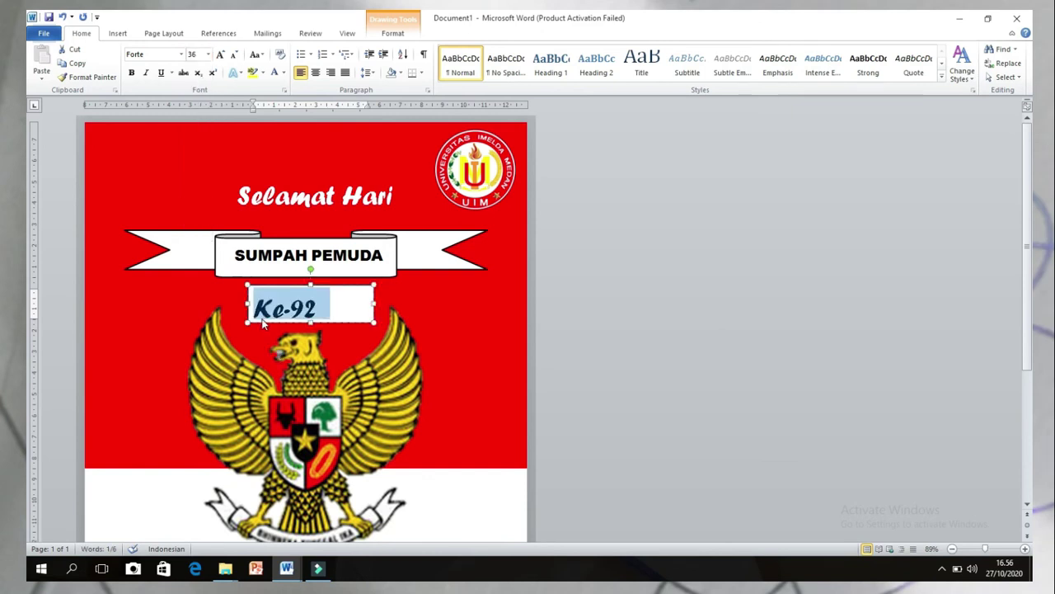
key(ctrl+e)
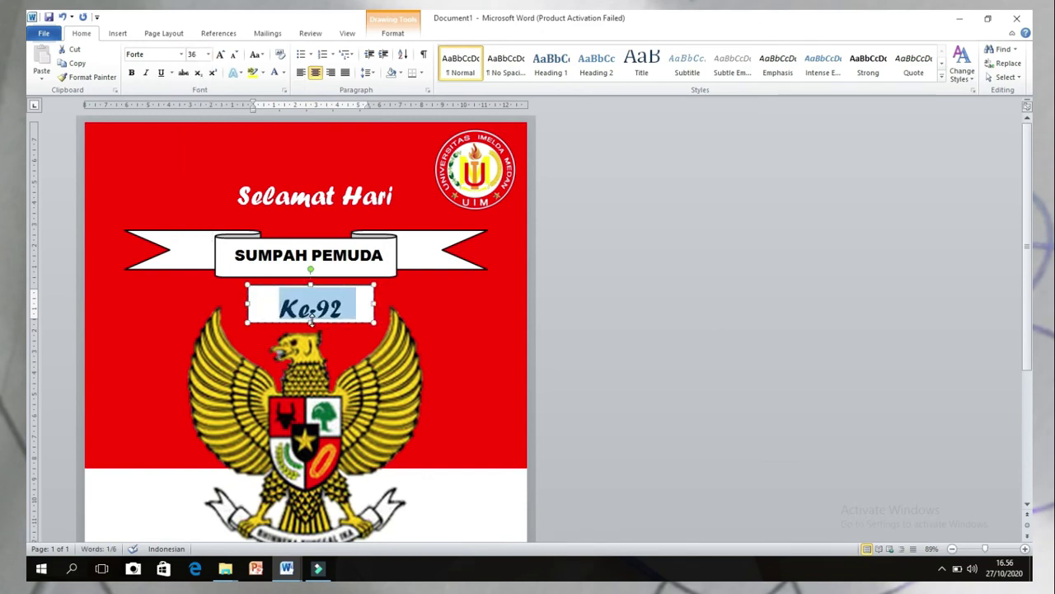
Step: Give the Ke-92 text box No Fill and No Outline
click(311, 321)
click(392, 33)
click(474, 48)
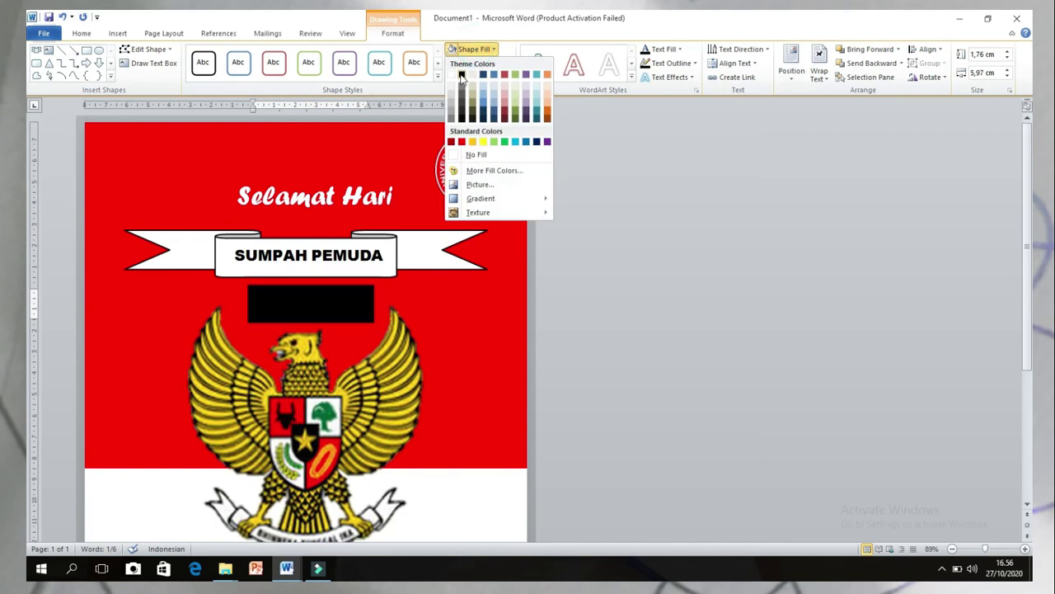
click(475, 154)
click(480, 62)
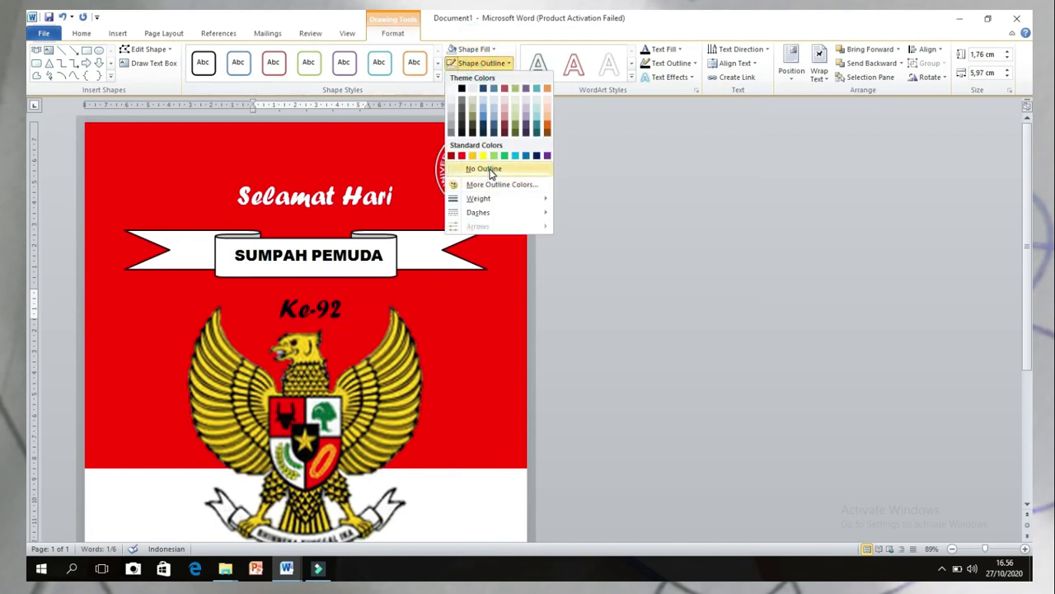
click(484, 169)
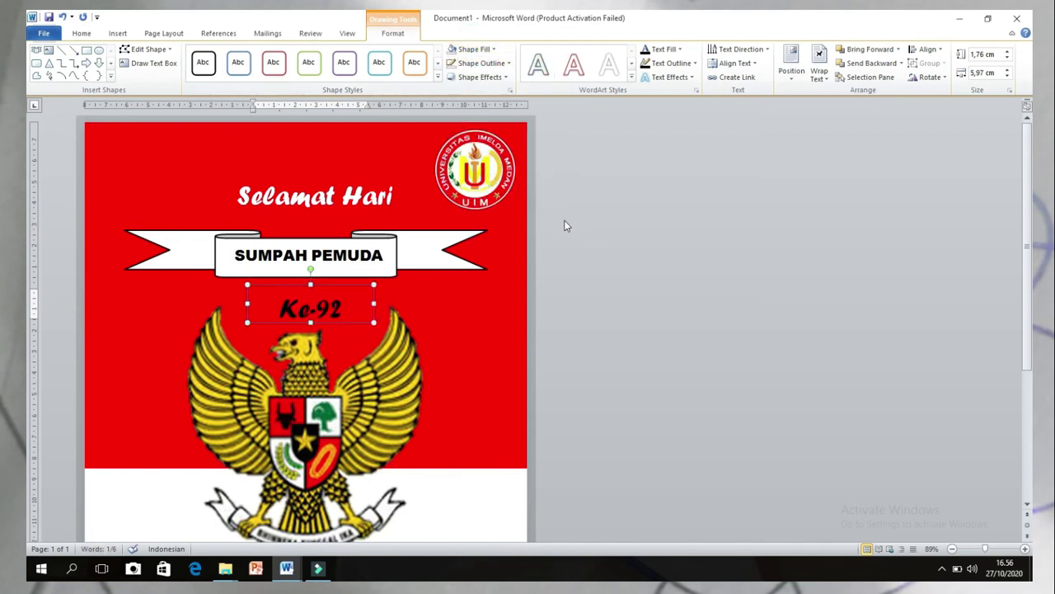
Step: Make the Ke-92 text white
triple_click(334, 309)
click(81, 33)
click(283, 73)
click(277, 115)
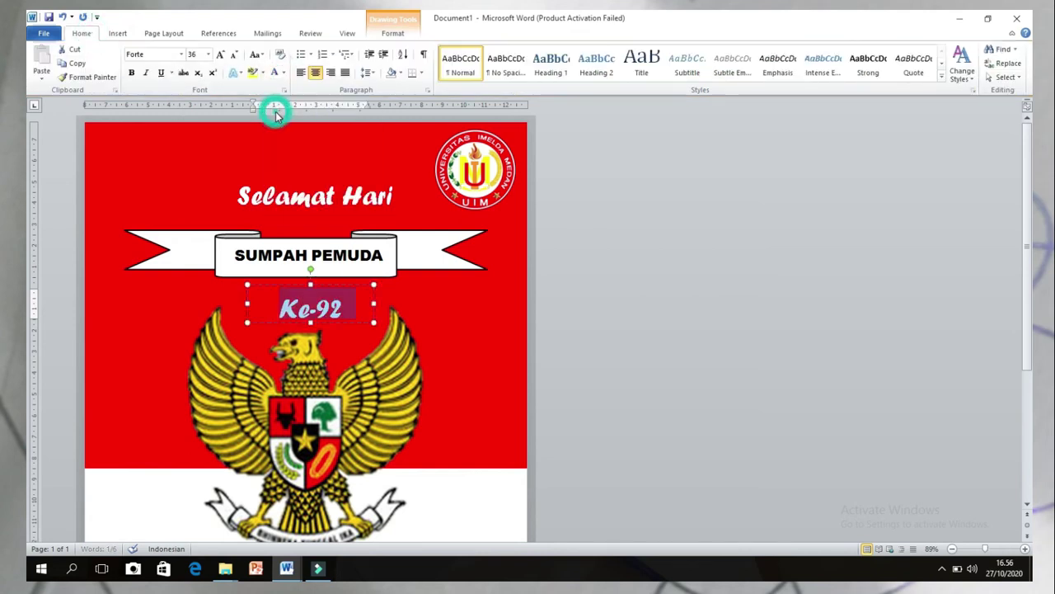
click(613, 297)
scroll(613, 298, down, 4)
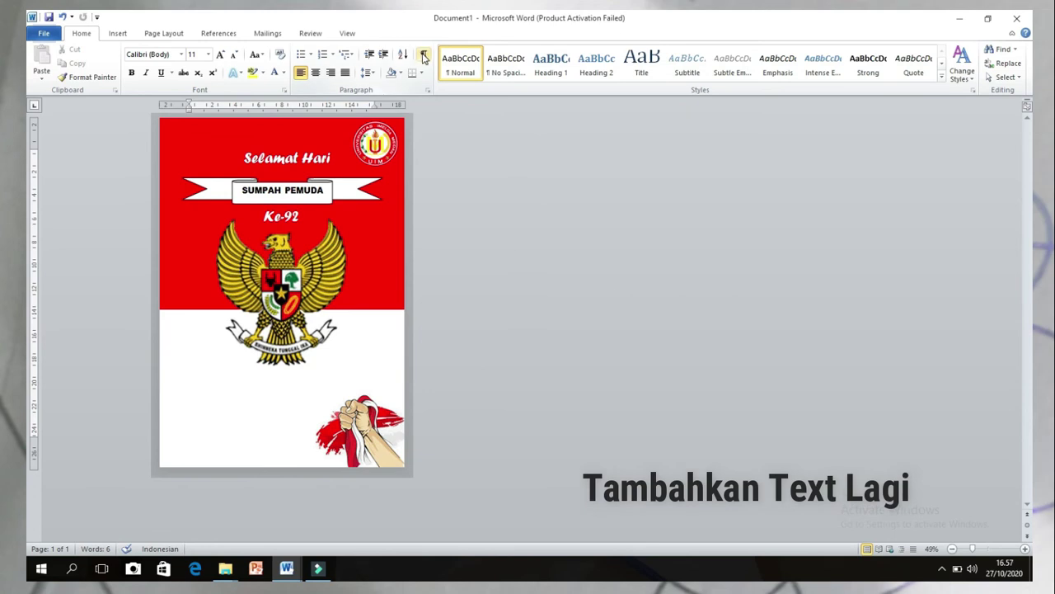
Step: Place a new text box in the white lower area of the poster
click(117, 33)
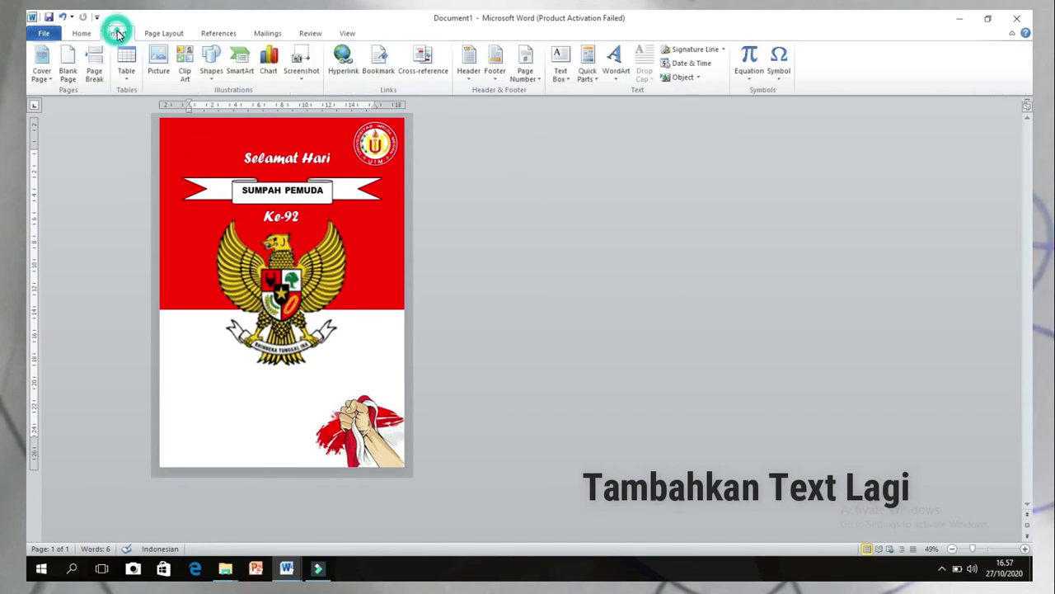
click(211, 62)
click(218, 104)
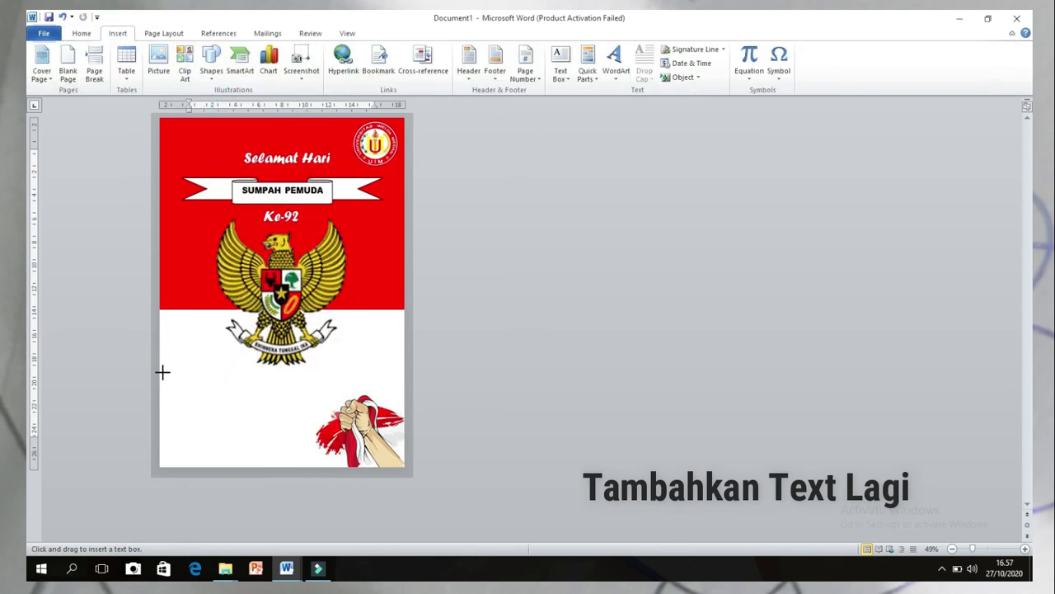
click(165, 367)
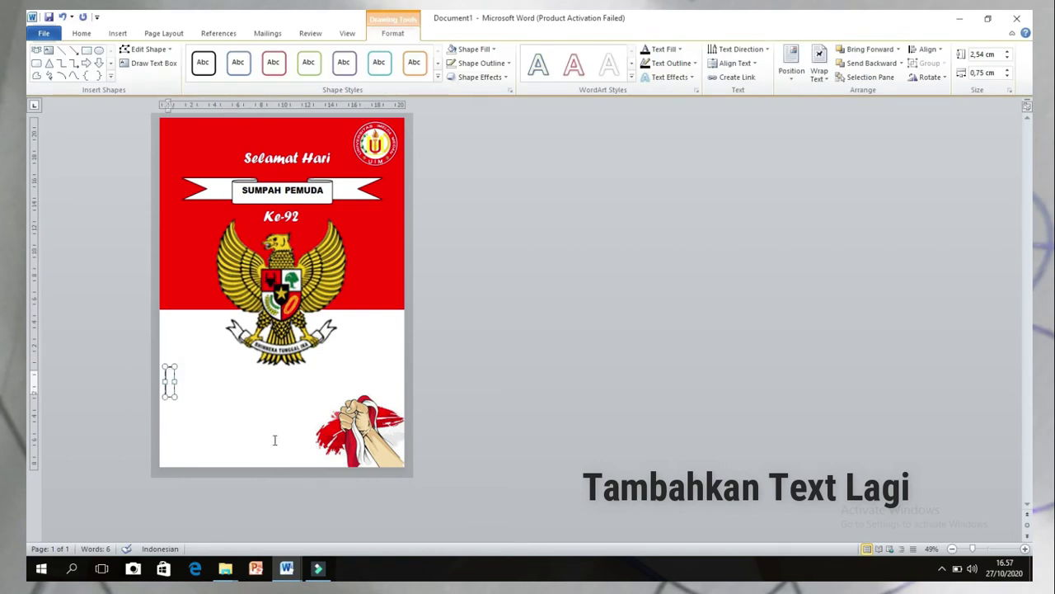
Step: Type the message 'SEMOGA PERSATUAN DAN KESATUAN NKRI DAPAT SENANTIASA TERJAGA…' about fighting the pandemic
text(S)
scroll(274, 440, up, 6)
text(EMOGA PERSATUAN DAN KESATUAN NKRI DAPAT)
key(BackSpace)
text(T T)
key(BackSpace)
text(SE)
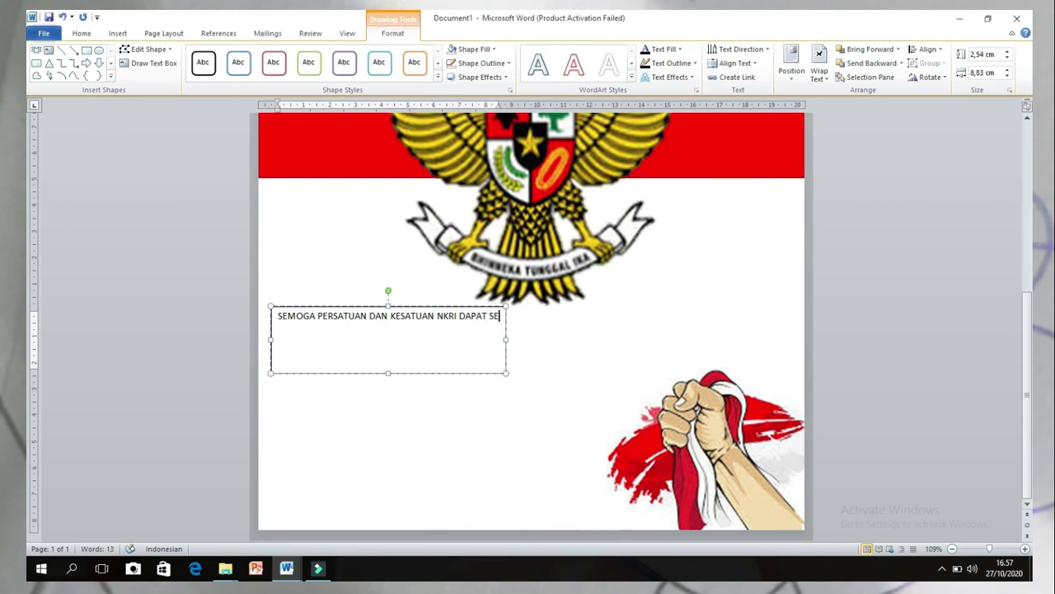
text(NANTIASA TERJAGA  MARI BERSATU DA)
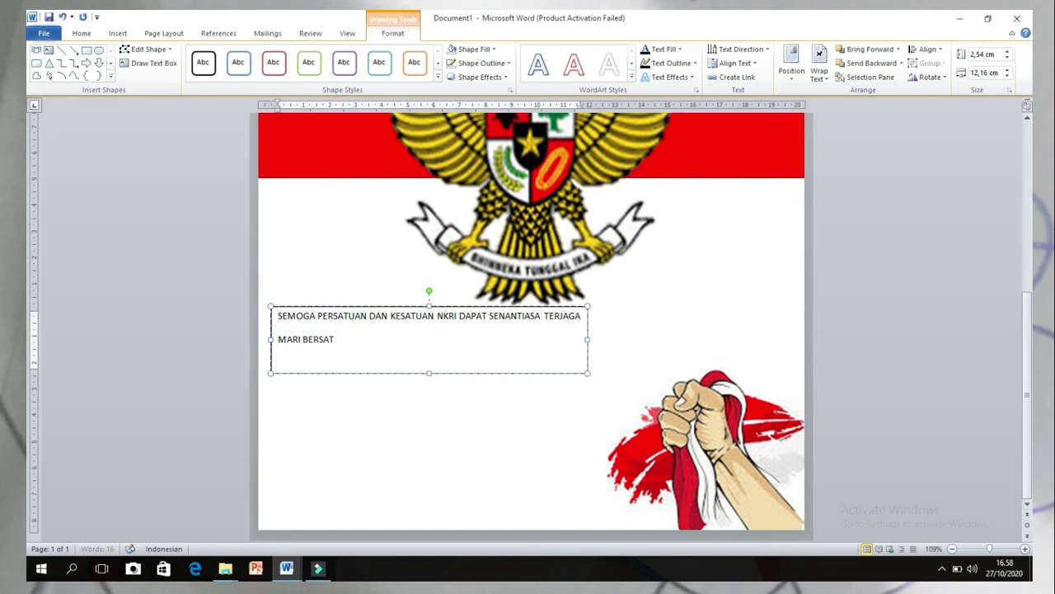
text(N BANGKIT MELAWAN)
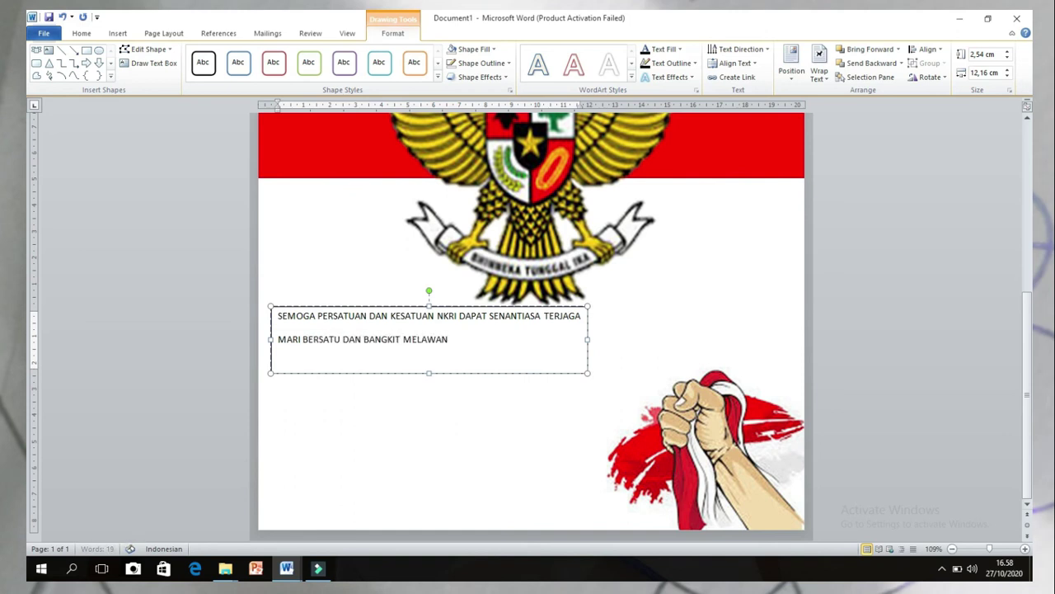
text( PANDEMI DI INDONESIA SESUAI VERSI MASING-MASING PEMUDA)
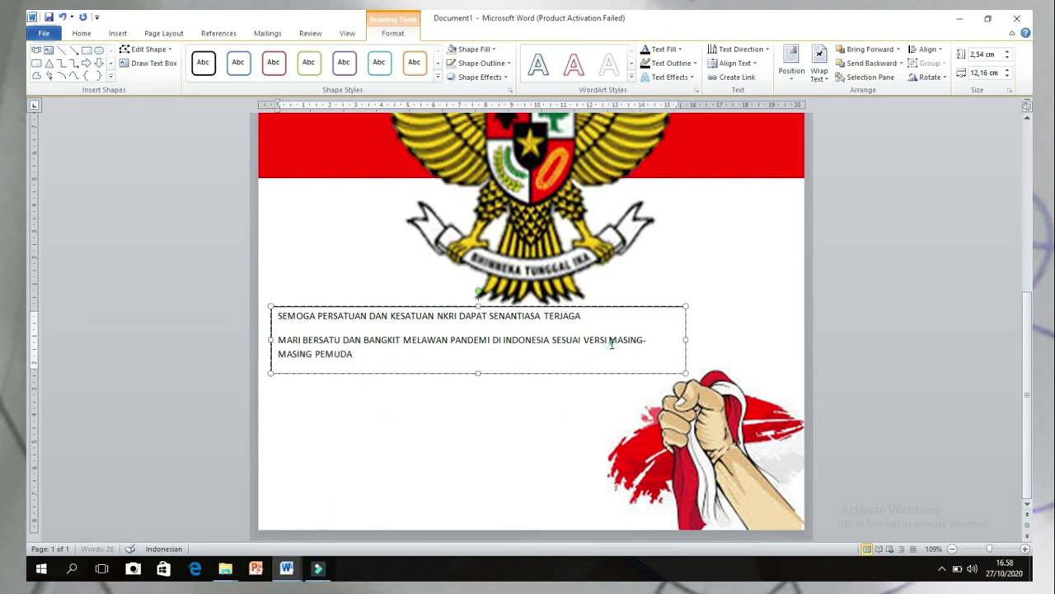
Step: Set the message to 16 pt, enlarge its box, and rejoin MASING-MASING PEMUDA
click(400, 311)
key(ctrl+a)
click(81, 33)
click(209, 53)
click(193, 133)
drag(478, 373, 480, 471)
click(279, 416)
key(BackSpace)
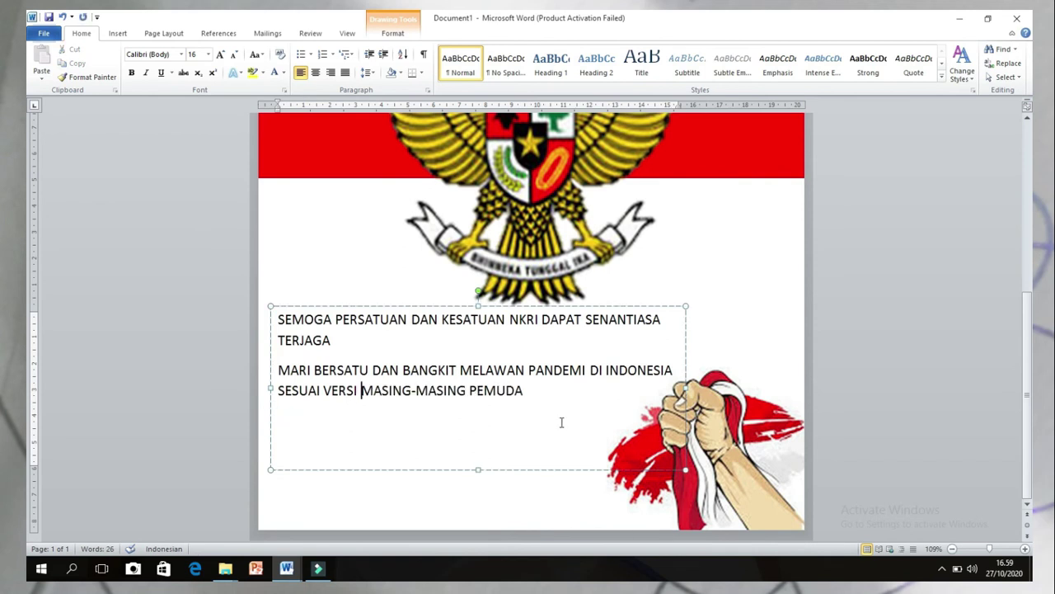
Step: Apply Britannic Bold to the whole message
key(ctrl+a)
click(182, 53)
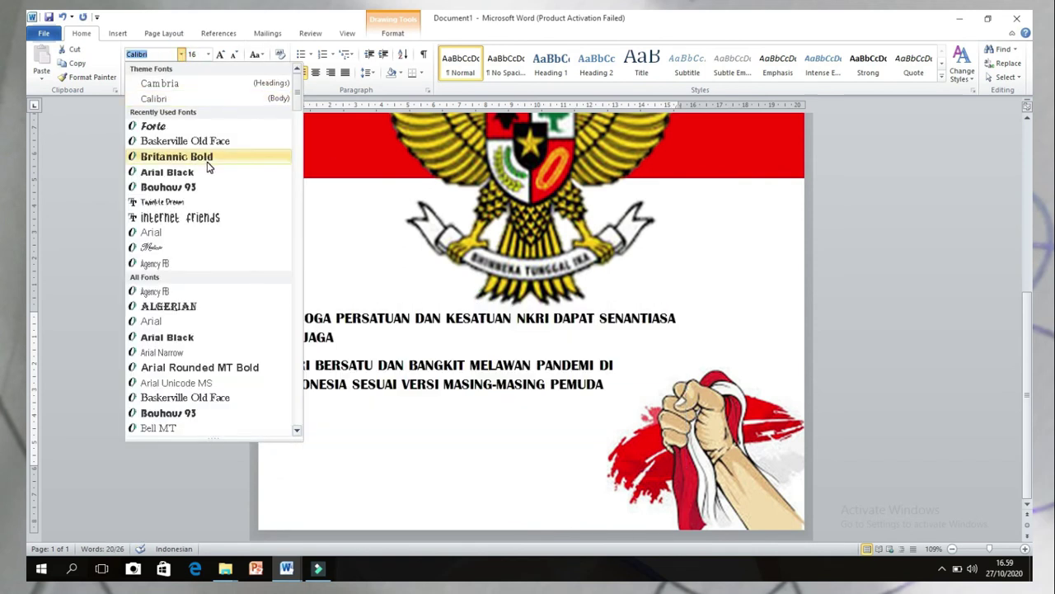
click(208, 164)
click(607, 316)
key(Return)
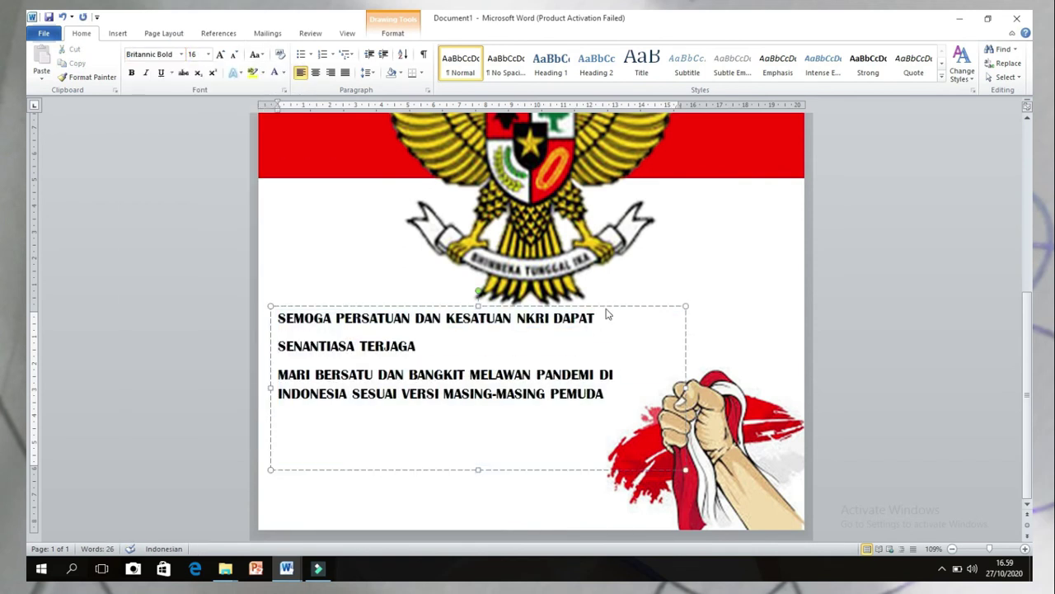
key(BackSpace)
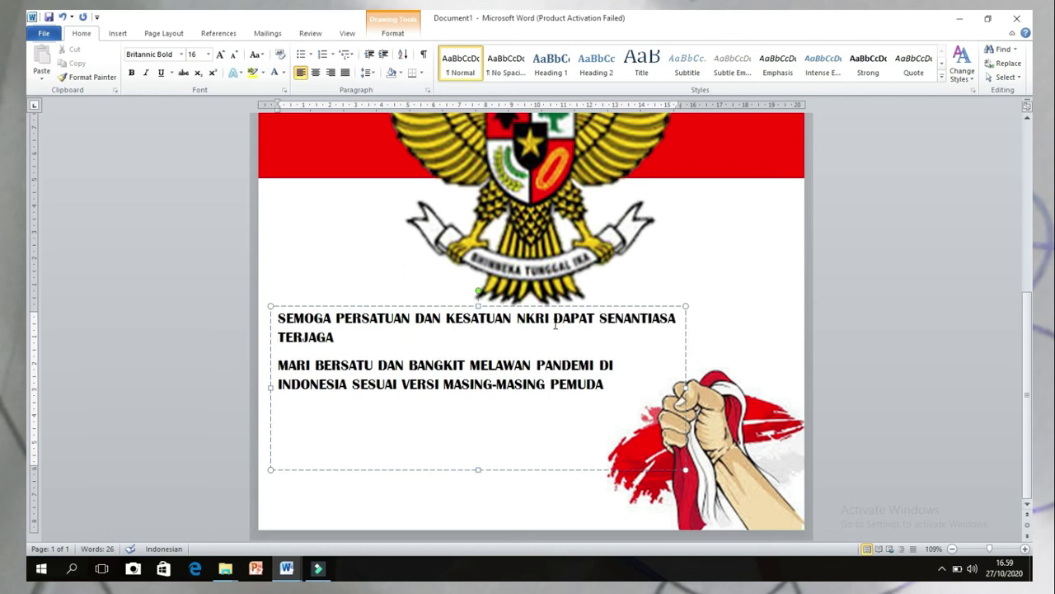
Step: Break the message into lines at DAPAT and DI INDONESIA, ending with 'PEMUDA!!'
click(555, 324)
key(Return)
click(605, 374)
key(Return)
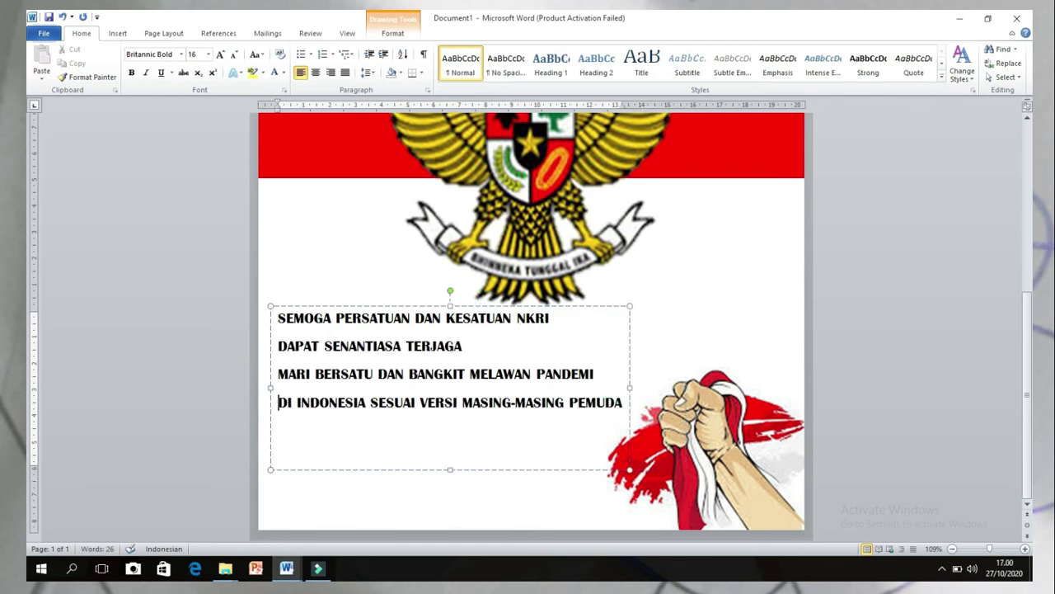
click(624, 402)
text(!)
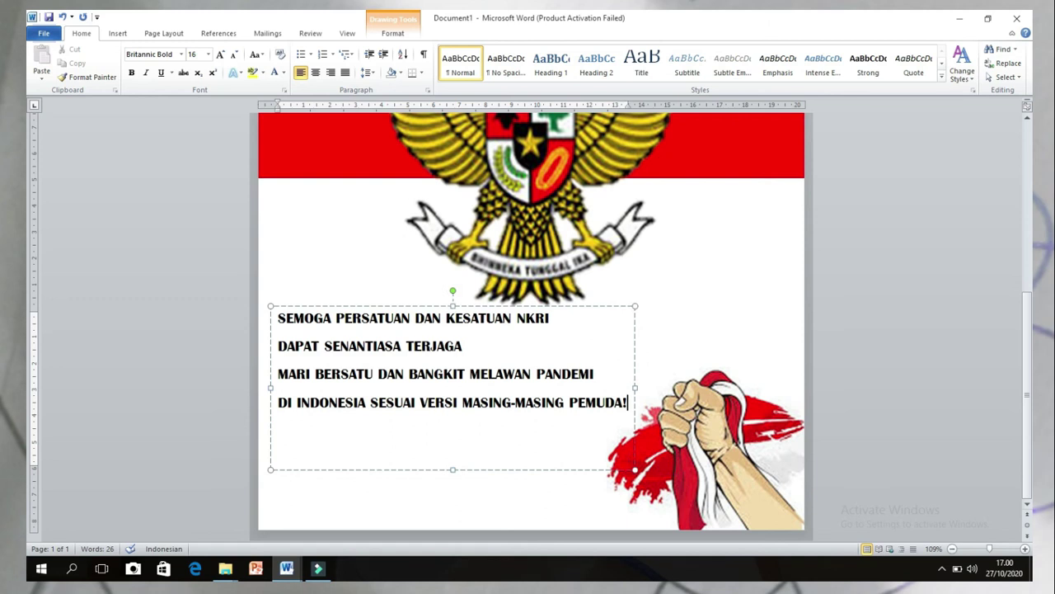
text(!)
Step: Add a text box at the page's bottom-left containing the author's full name
click(198, 289)
ctrl+scroll(198, 289, down, 5)
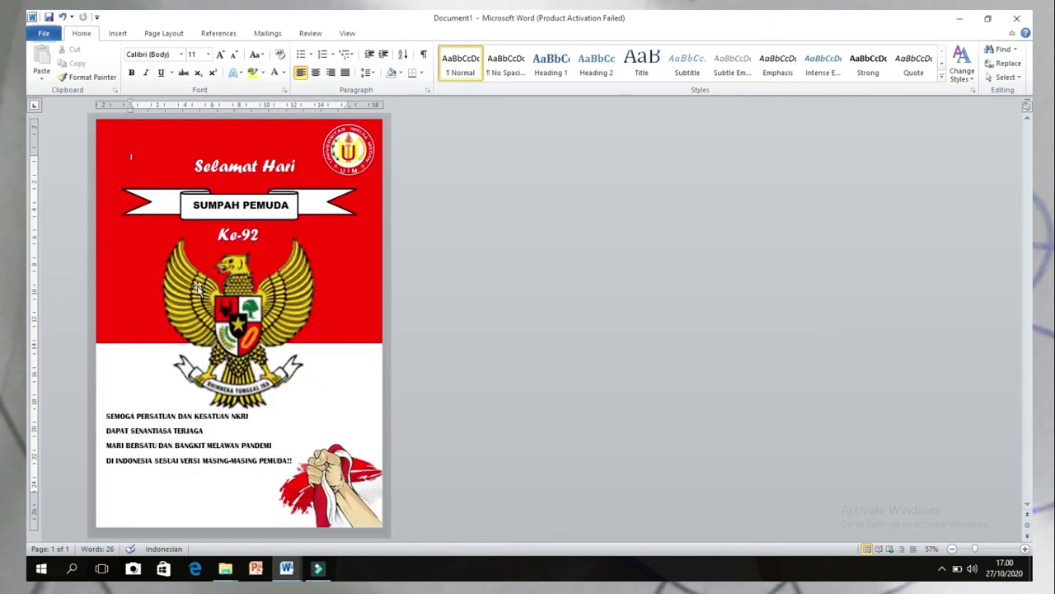
click(118, 35)
click(211, 62)
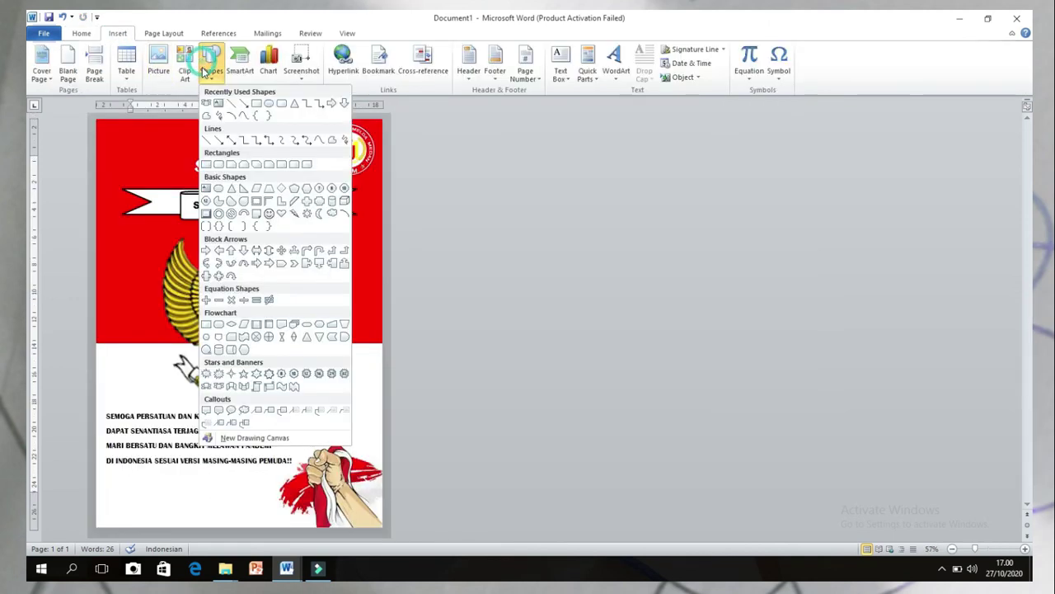
click(218, 104)
click(115, 501)
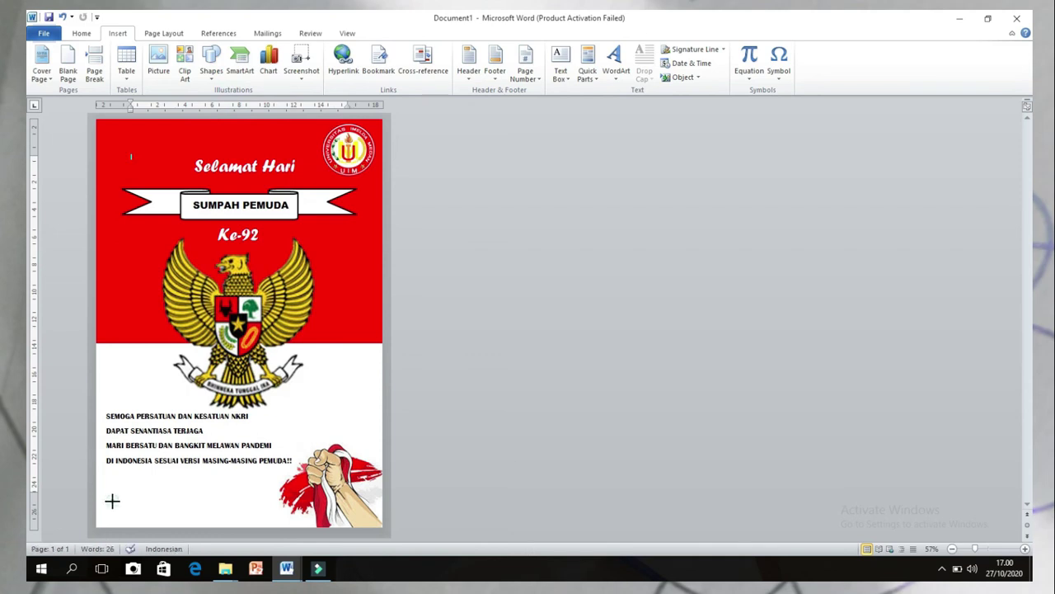
scroll(219, 518, up, 4)
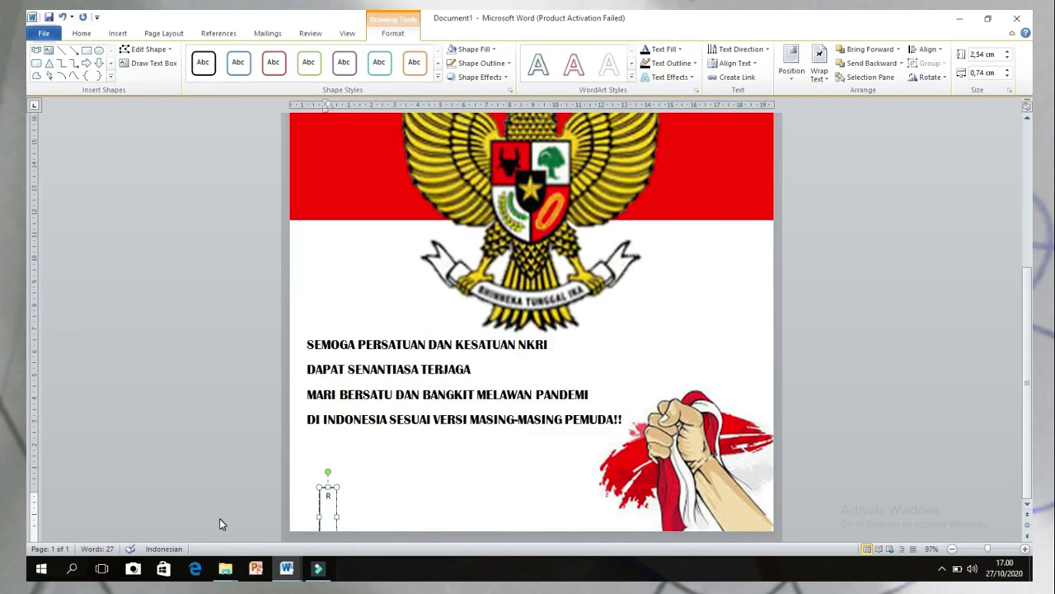
text(Rodiatul Hasanah Sembiring)
Step: Set the author's name in Forte at 14 pt
key(ctrl+a)
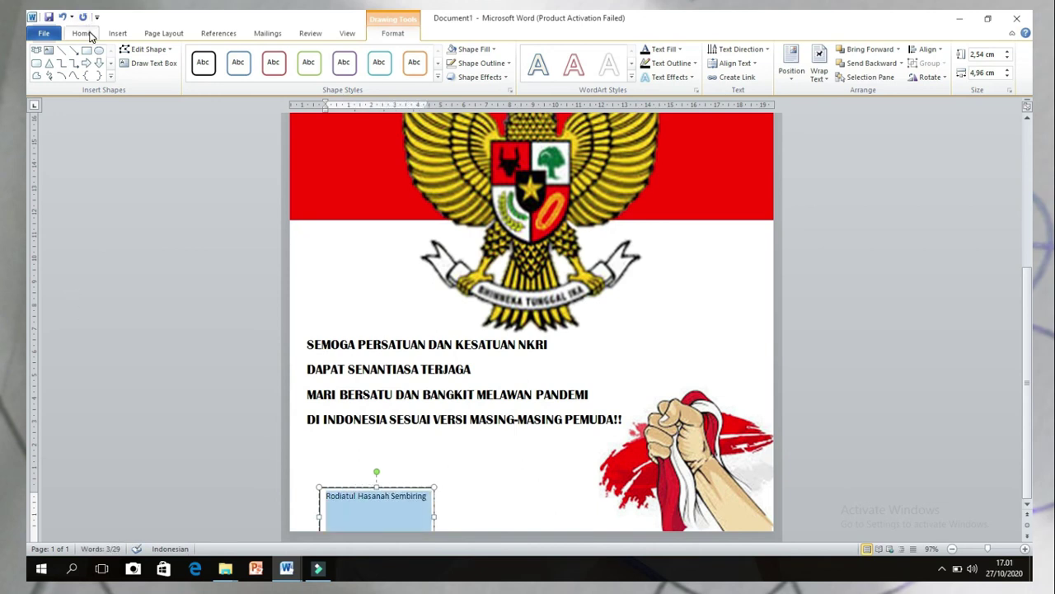
click(83, 33)
click(180, 54)
click(157, 152)
click(208, 54)
click(193, 127)
Step: Widen the name text box and enlarge the name to 18 pt
scroll(395, 493, up, 5)
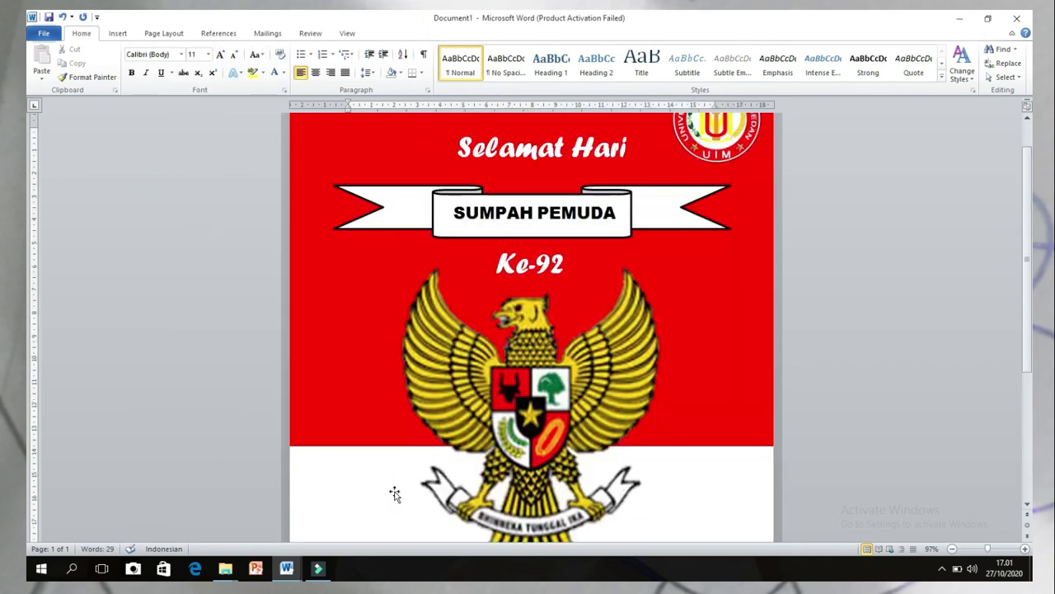
scroll(410, 502, down, 4)
click(117, 516)
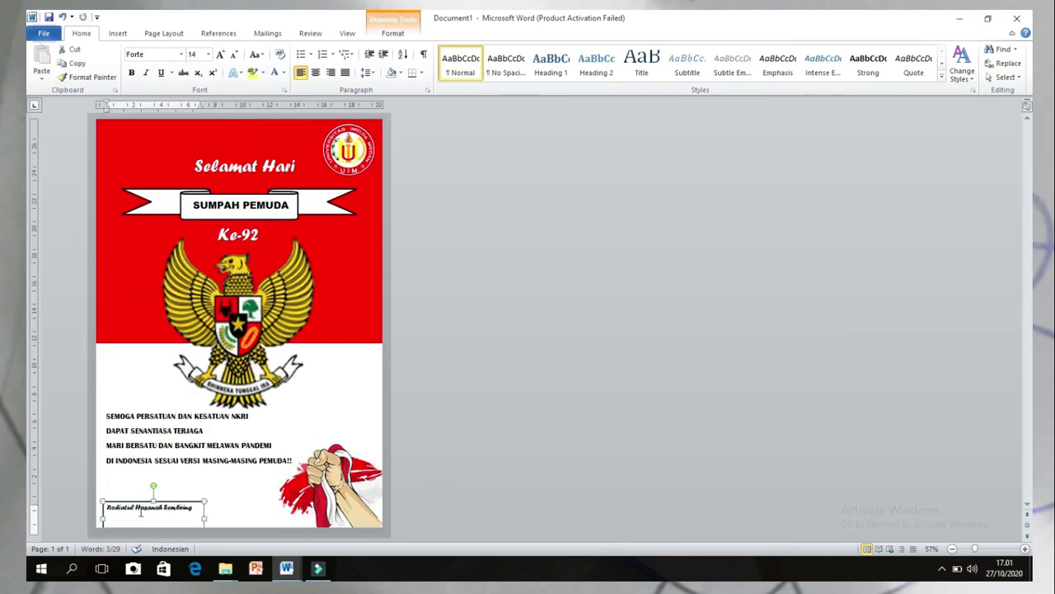
drag(102, 521, 97, 520)
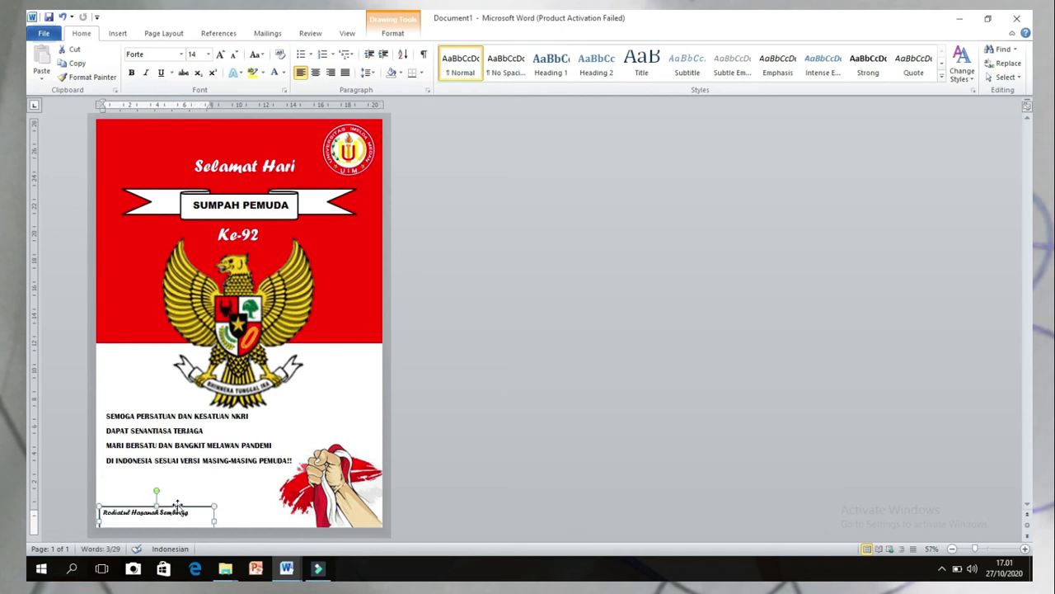
click(156, 505)
click(209, 53)
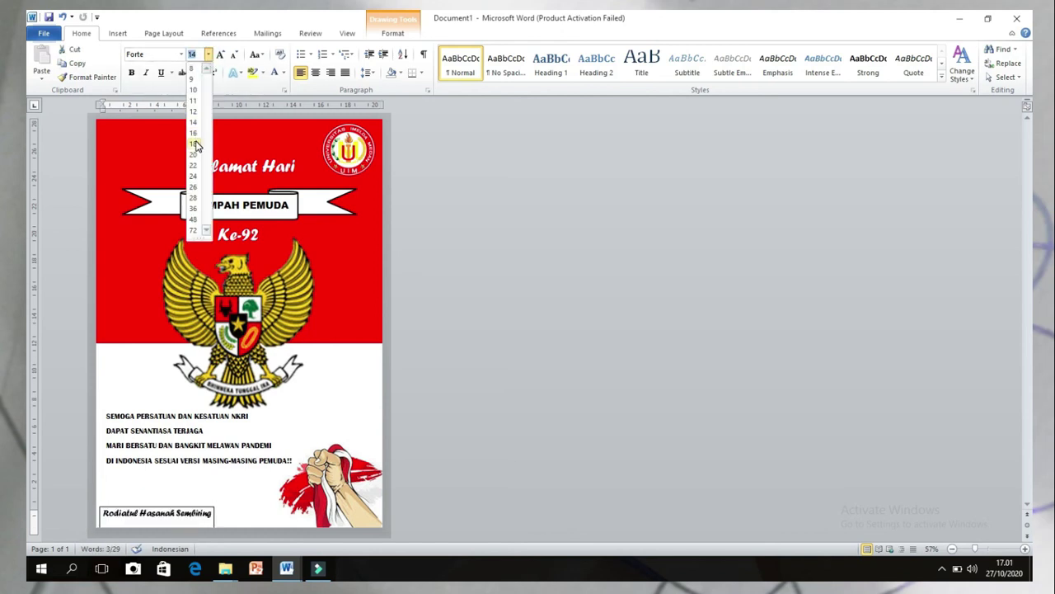
click(195, 145)
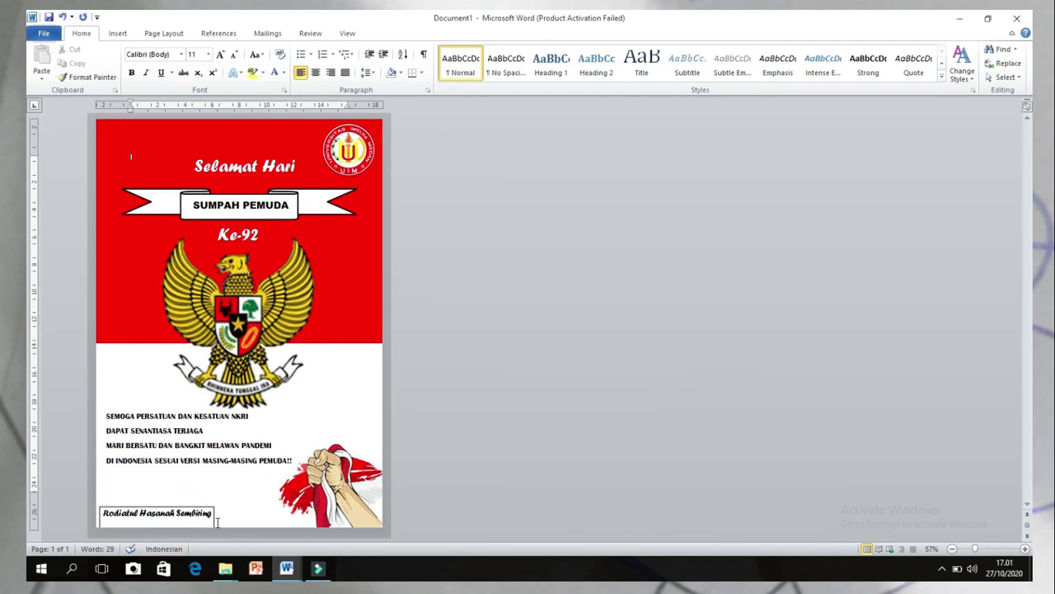
click(392, 33)
Step: Set the author's name text box outline to No Outline
click(481, 63)
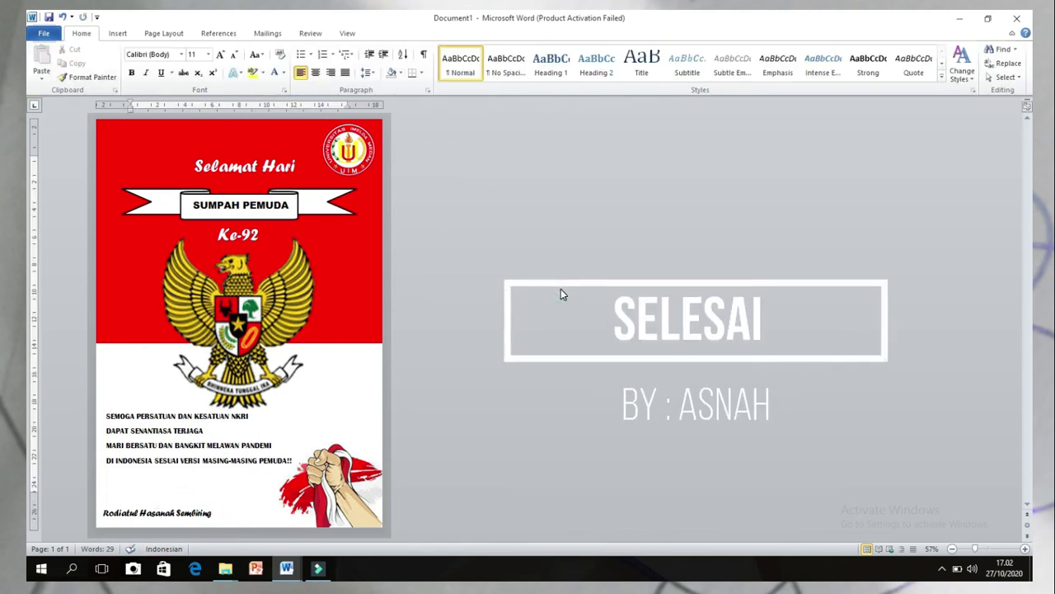